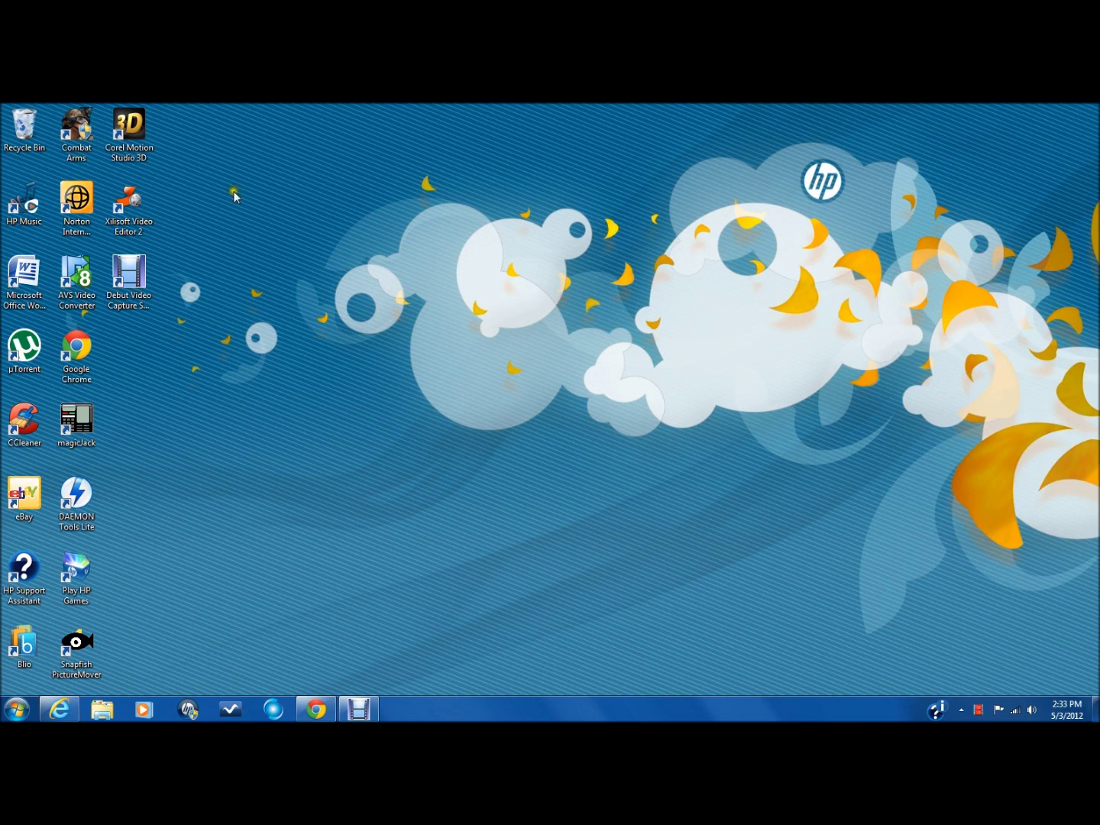
- Rearrange the windows on the desktop
mouse_move(208, 104)
left_mouse_down()
mouse_move(49, 176)
mouse_move(160, 393)
mouse_move(181, 259)
mouse_move(210, 172)
left_mouse_up()
left_click(258, 107)
left_click_drag(258, 108, 236, 240)
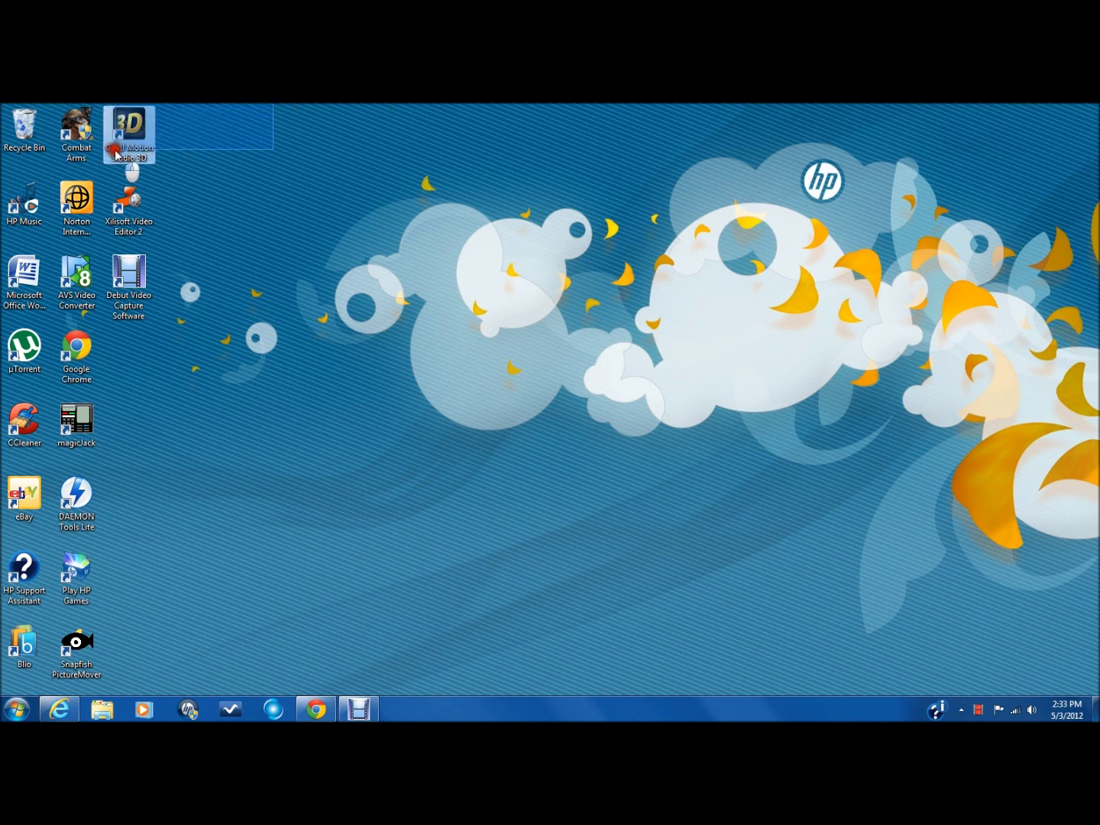
left_click_drag(339, 246, 234, 105)
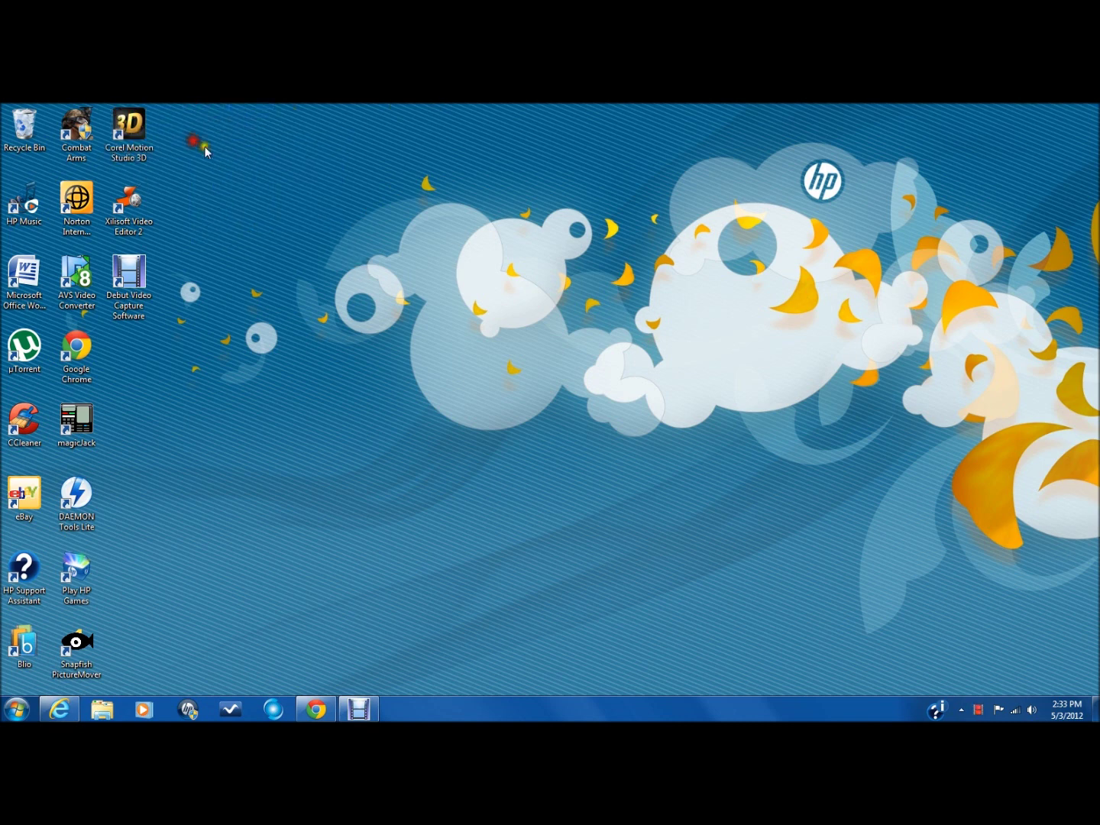
mouse_move(532, 213)
left_mouse_down()
mouse_move(288, 308)
mouse_move(254, 370)
left_mouse_up()
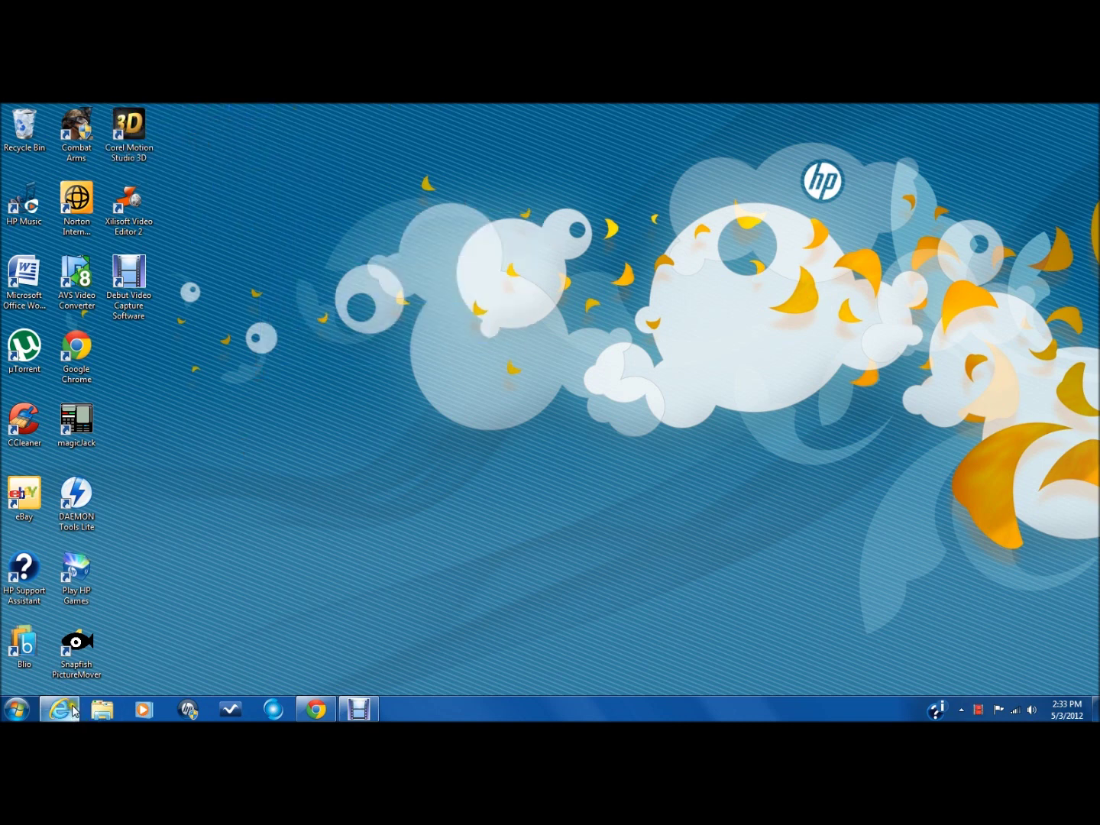
mouse_move(317, 709)
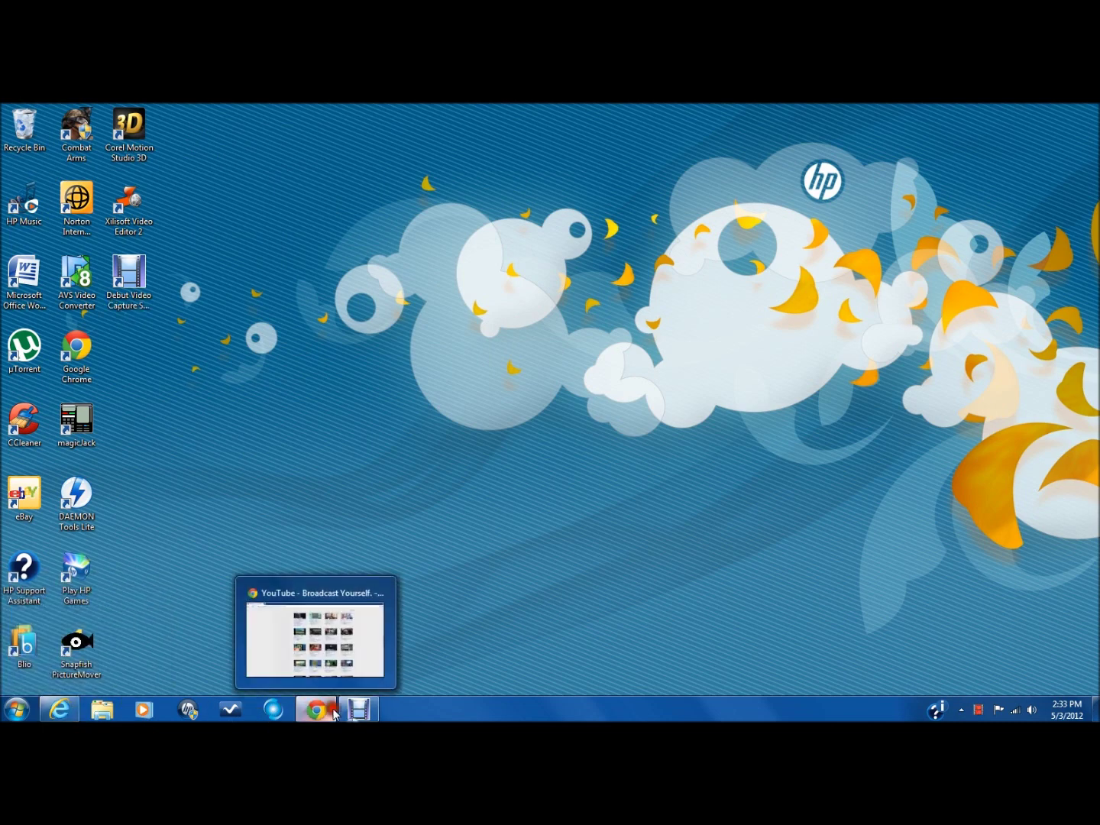
- Bring Chrome back on screen and go to the Google home page
left_click(334, 709)
key("super+Down")
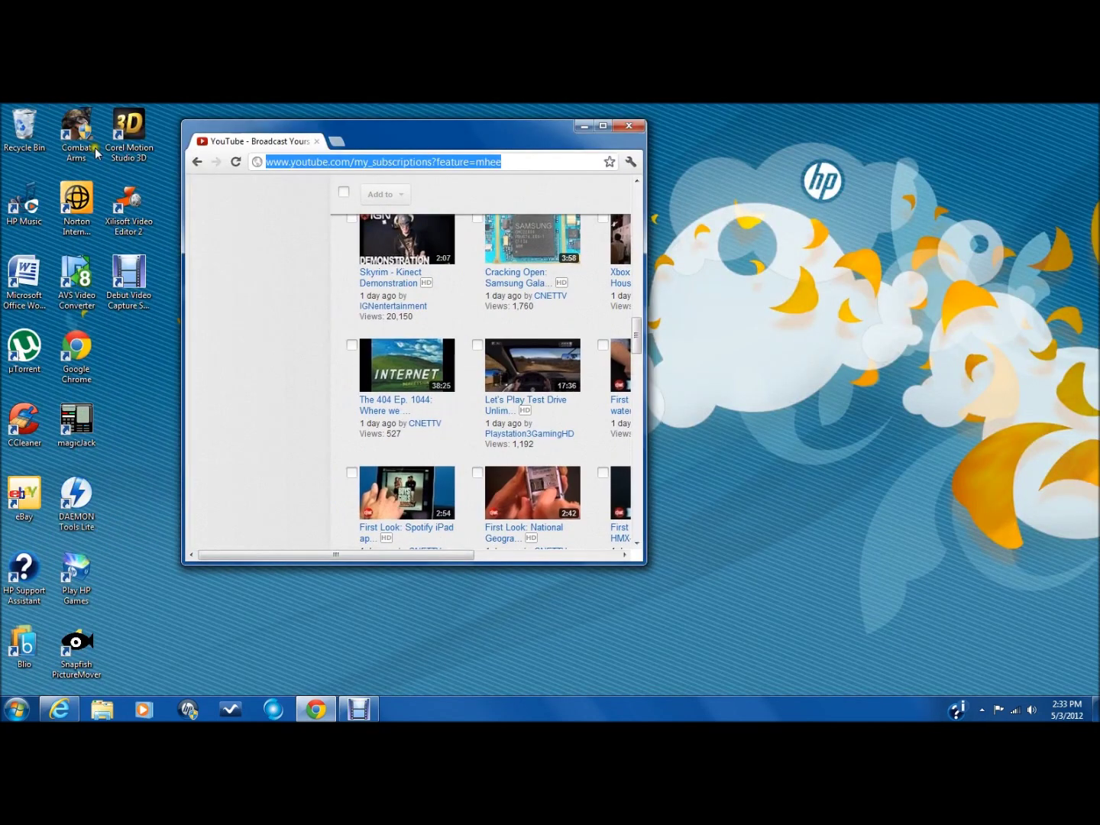
type("google.com")
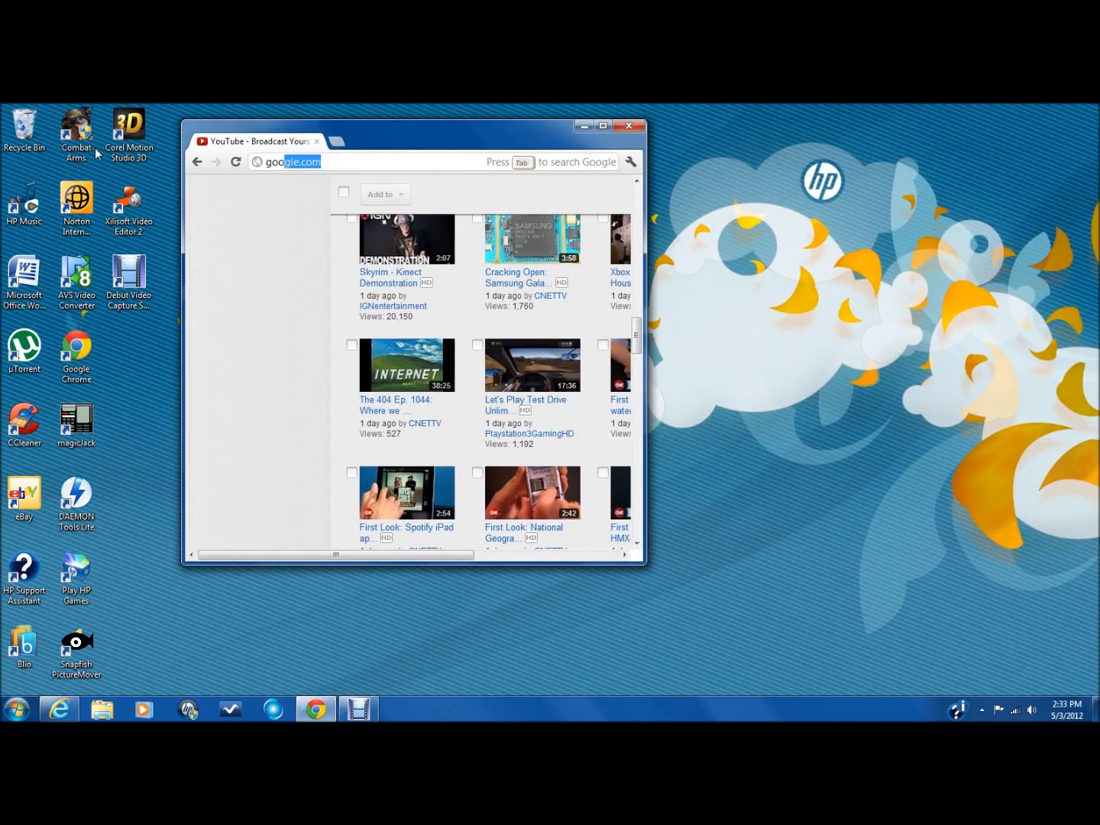
key("Return")
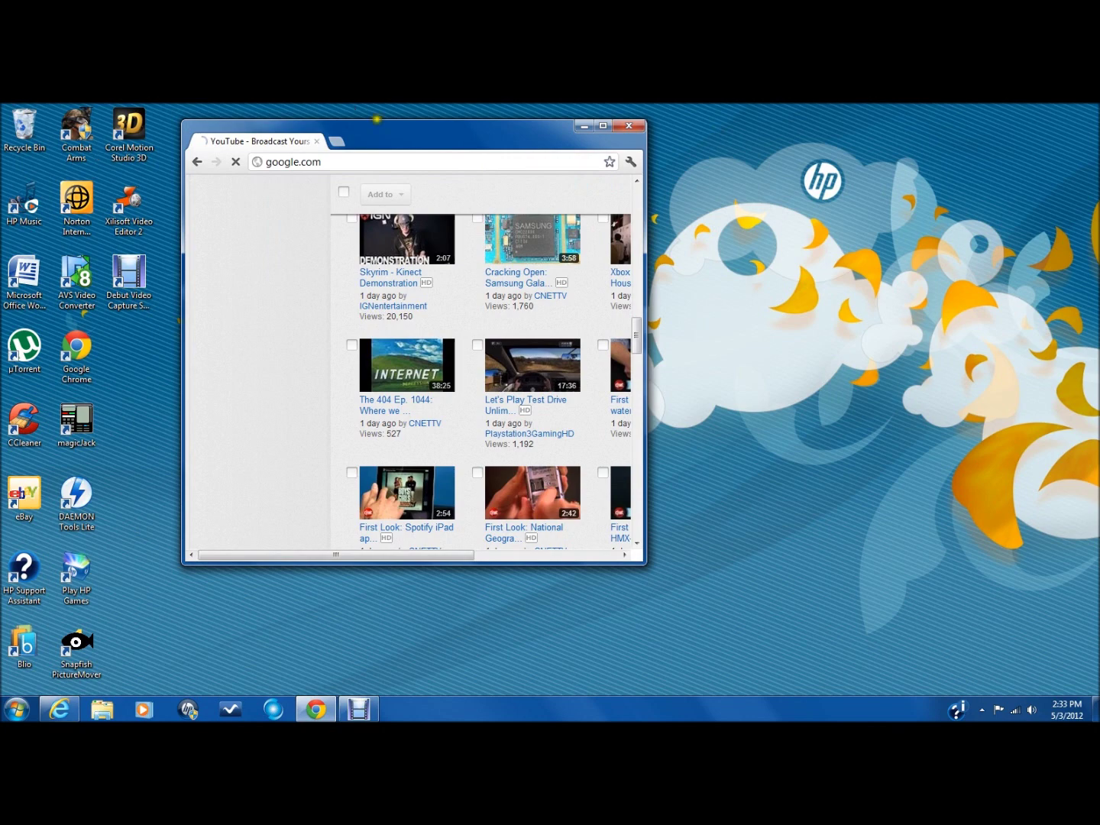
- Resize the browser window and search Google for 'corel motion studio 3d'
left_click_drag(404, 127, 590, 138)
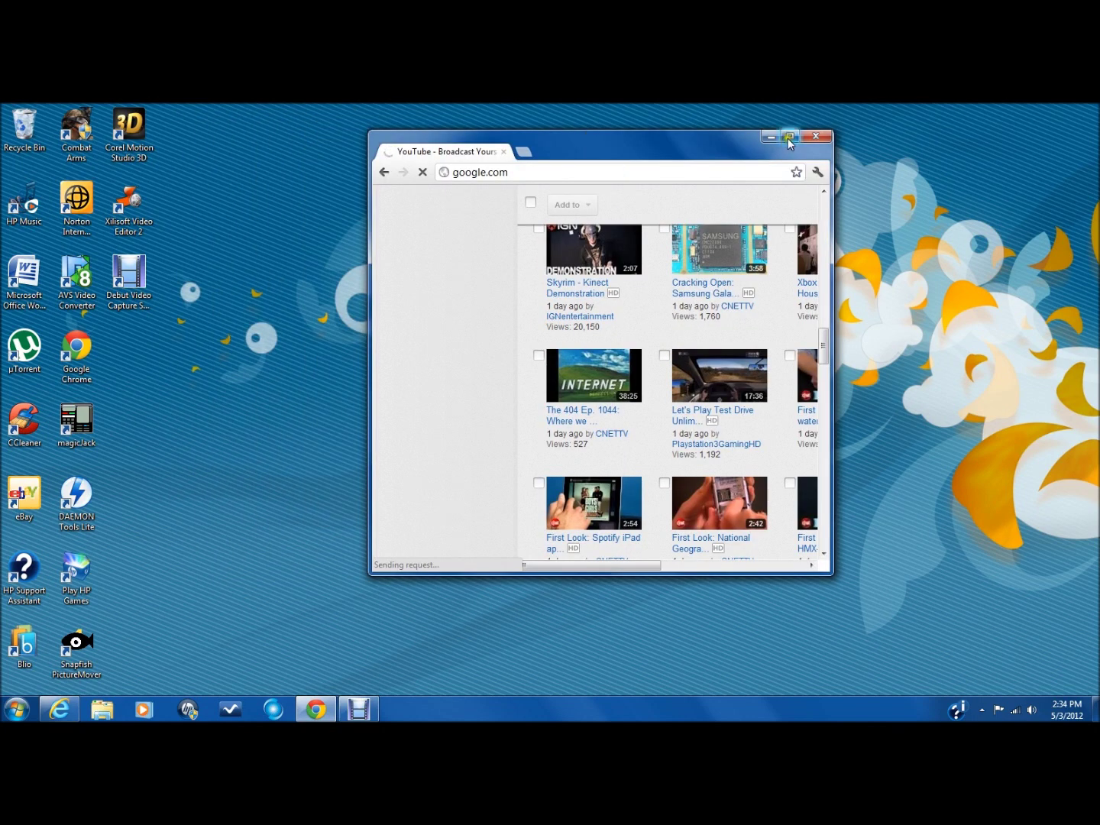
left_click_drag(679, 150, 619, 148)
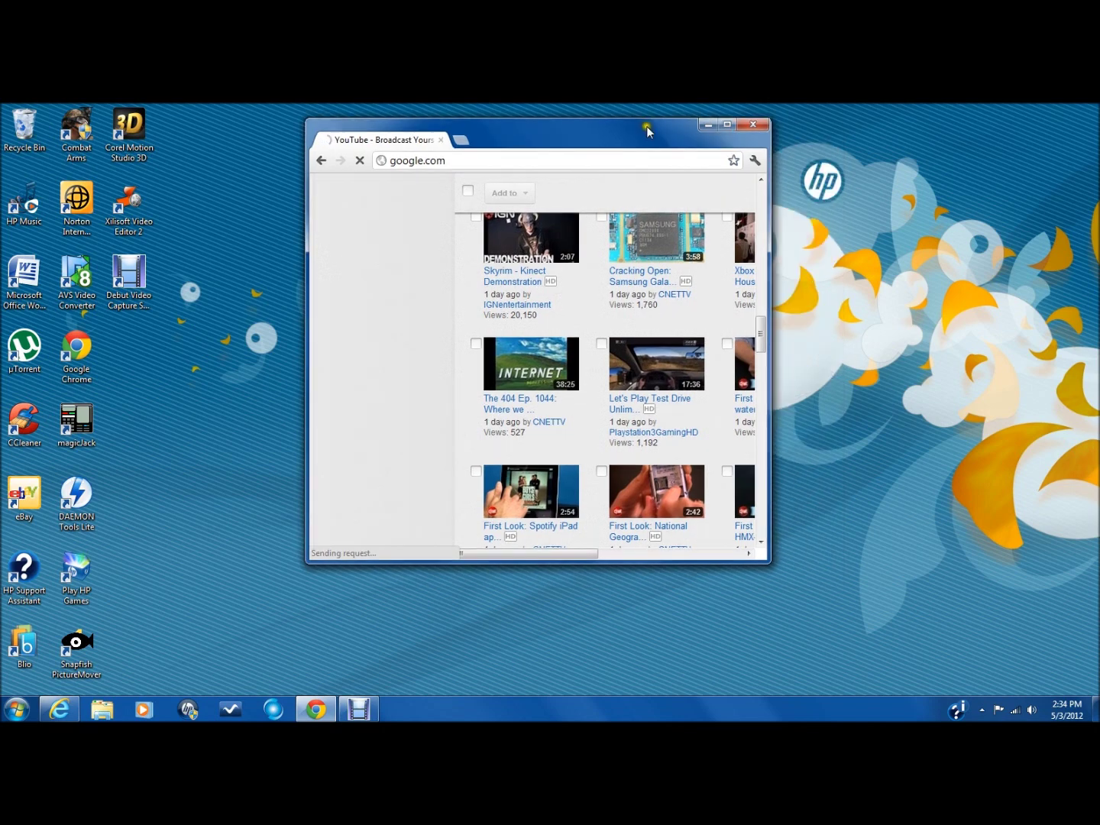
double_click(619, 149)
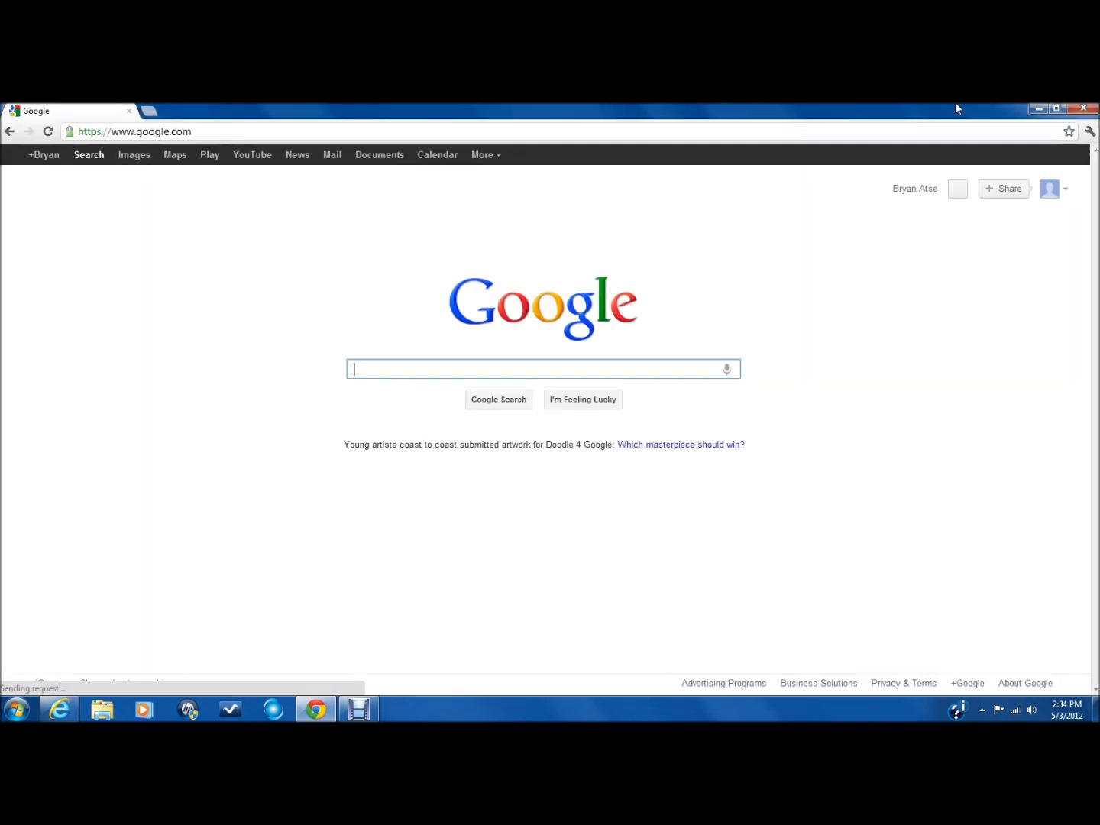
left_click(1056, 109)
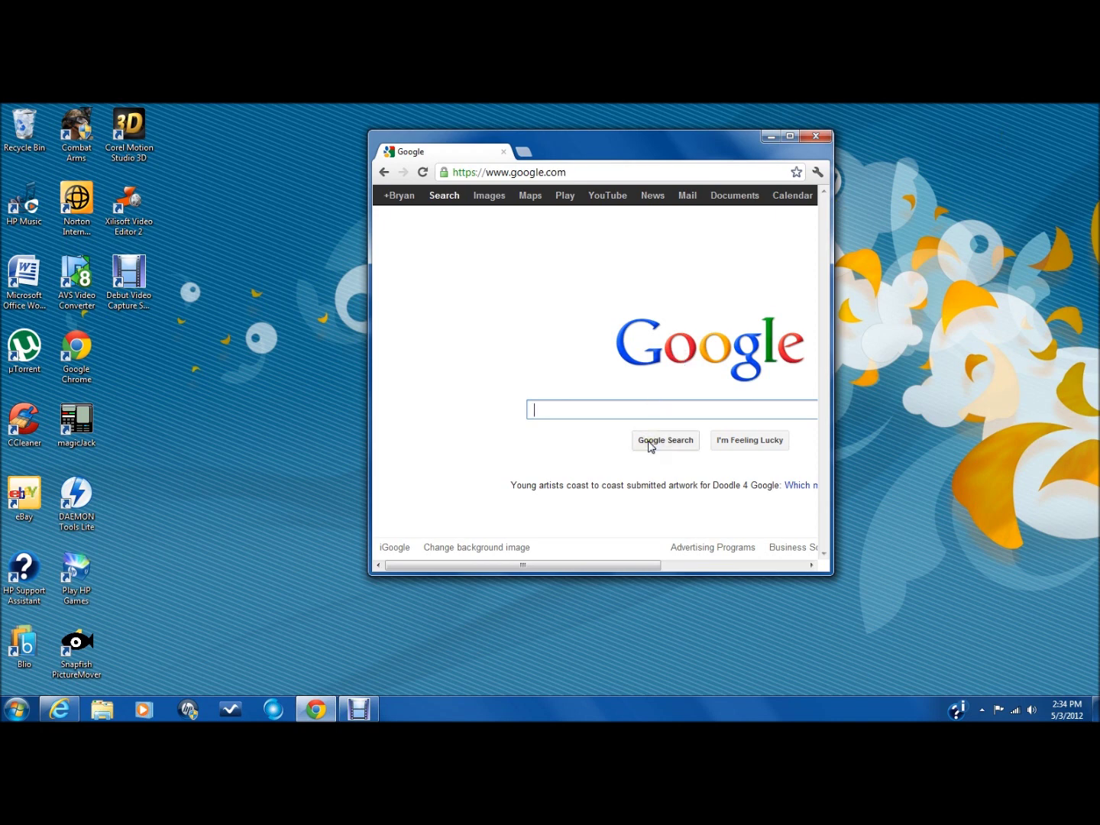
type("corel ")
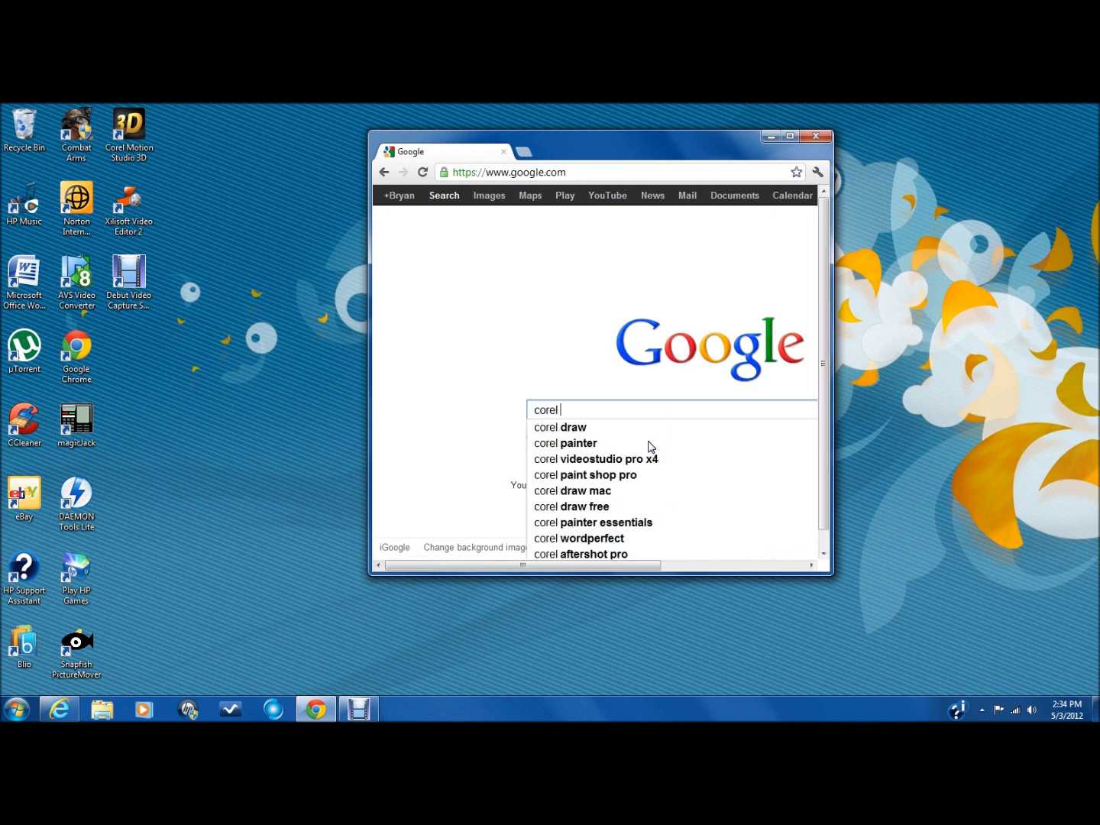
type("moti")
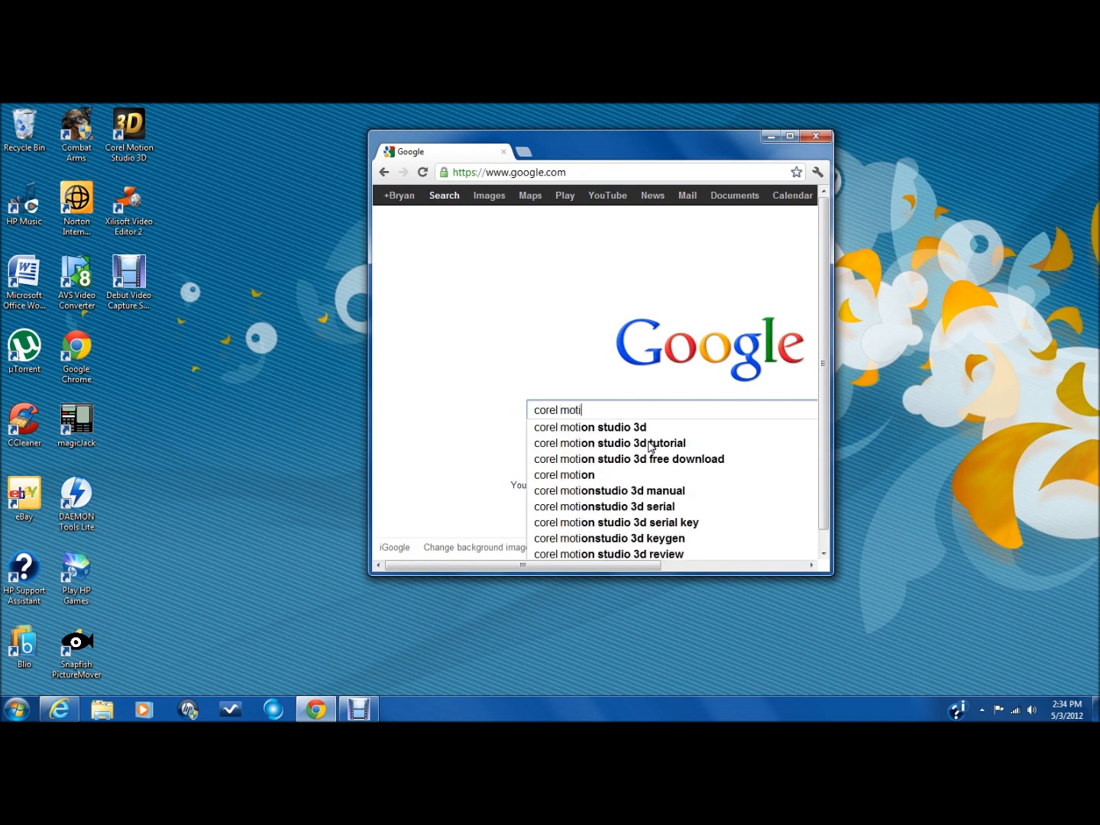
type("on")
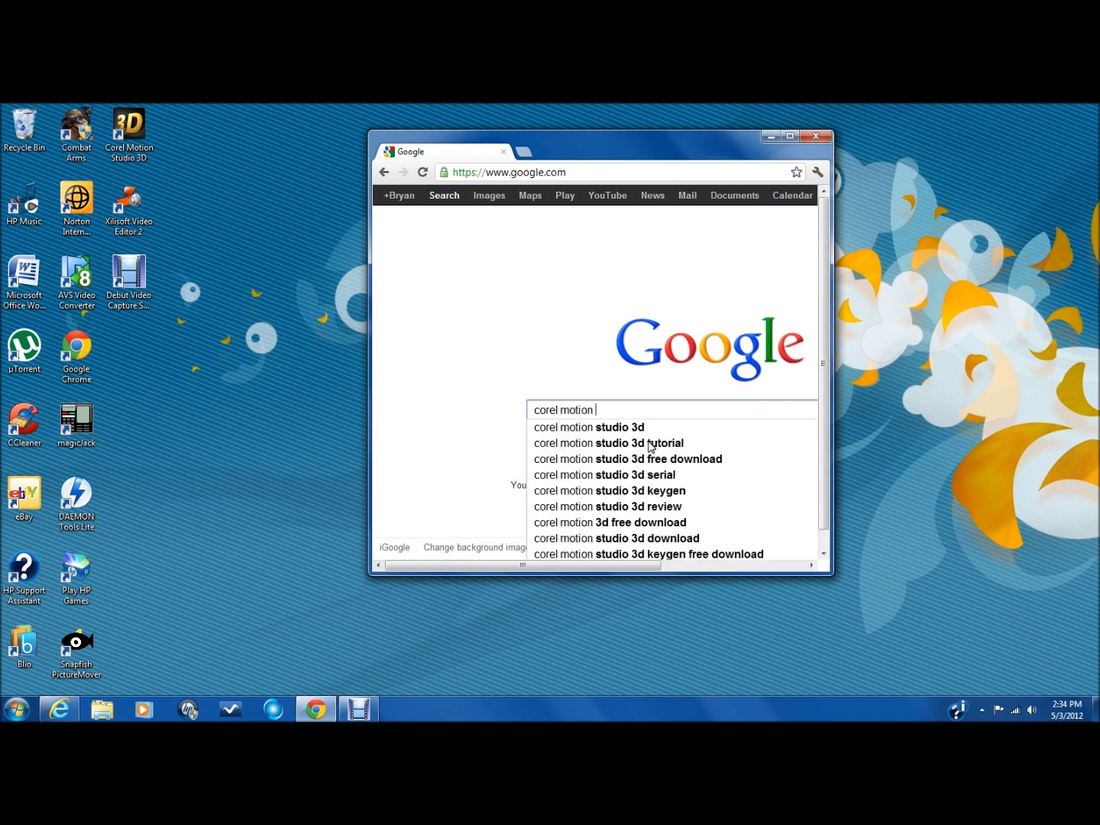
key("Down")
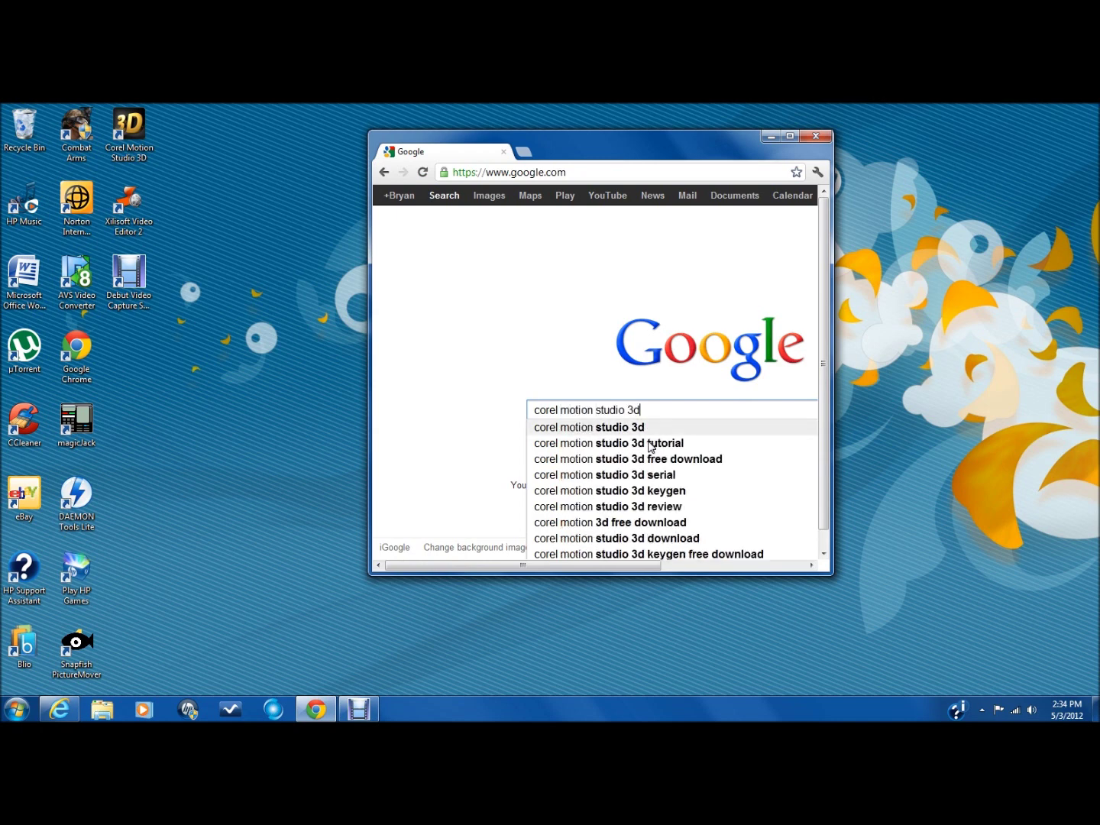
key("Return")
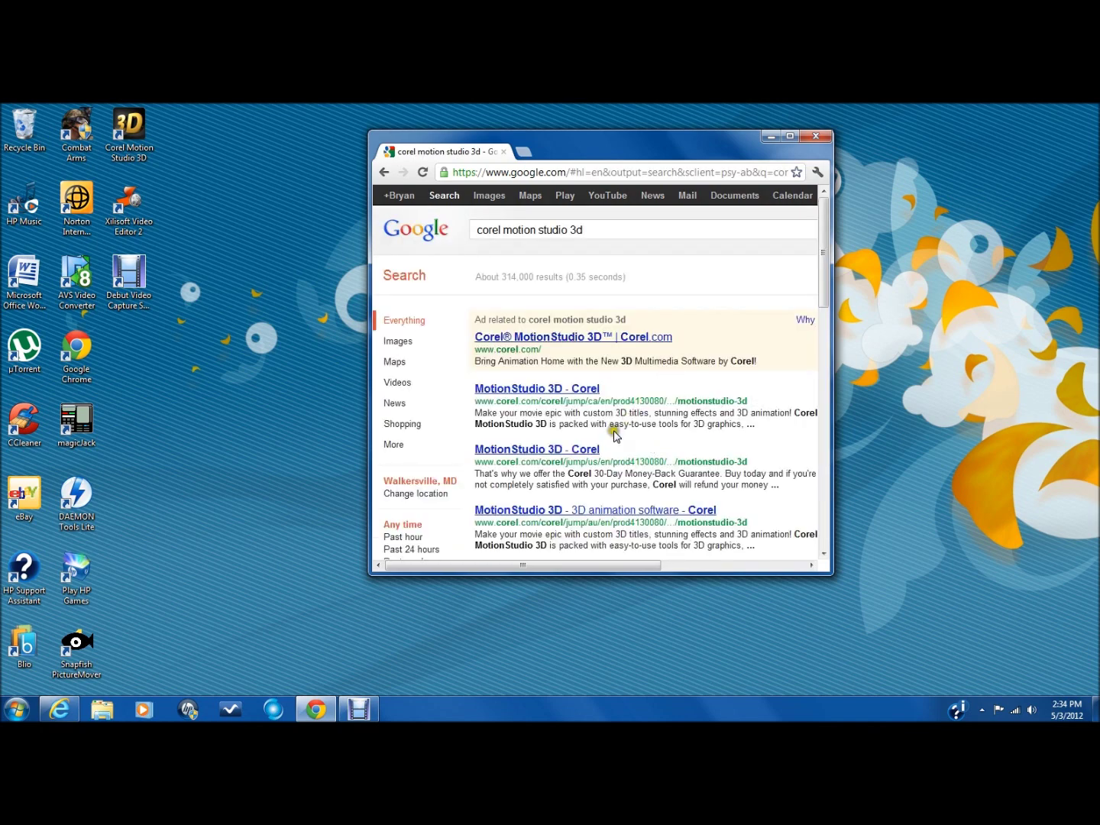
- View Corel's MotionStudio 3D product page and trial download offer, then close Chrome
left_click(636, 337)
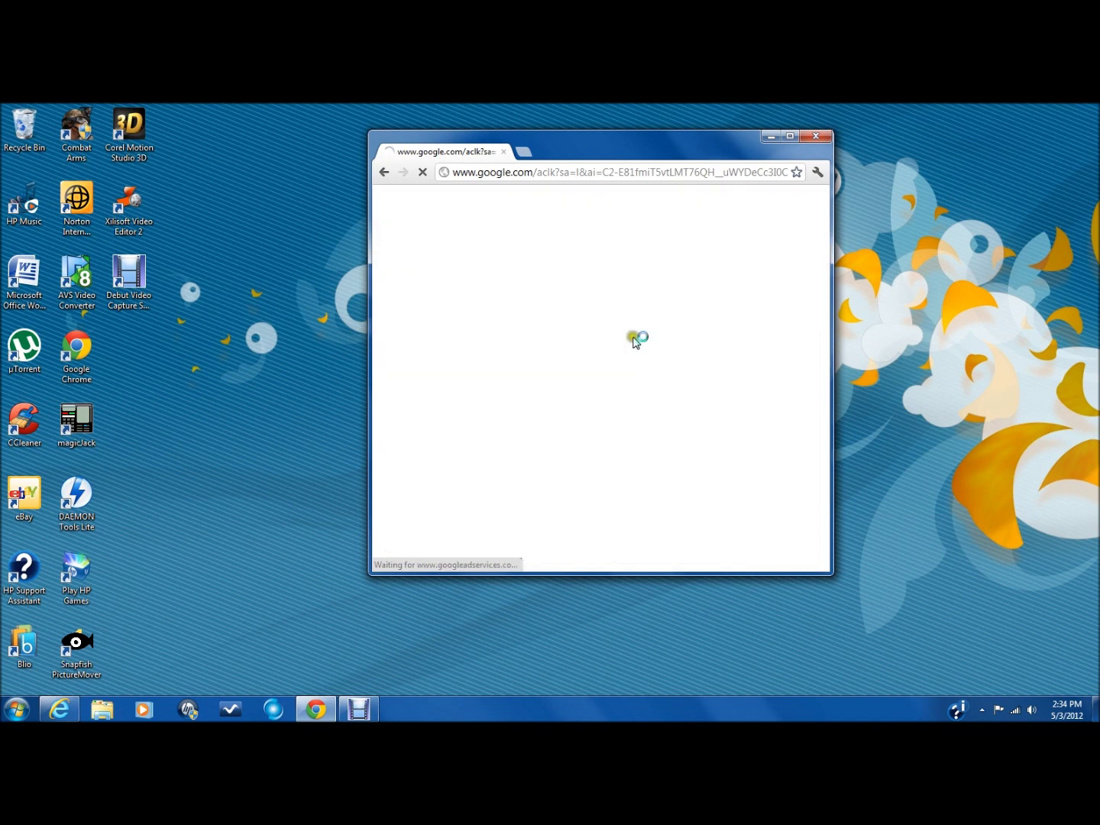
left_click(795, 131)
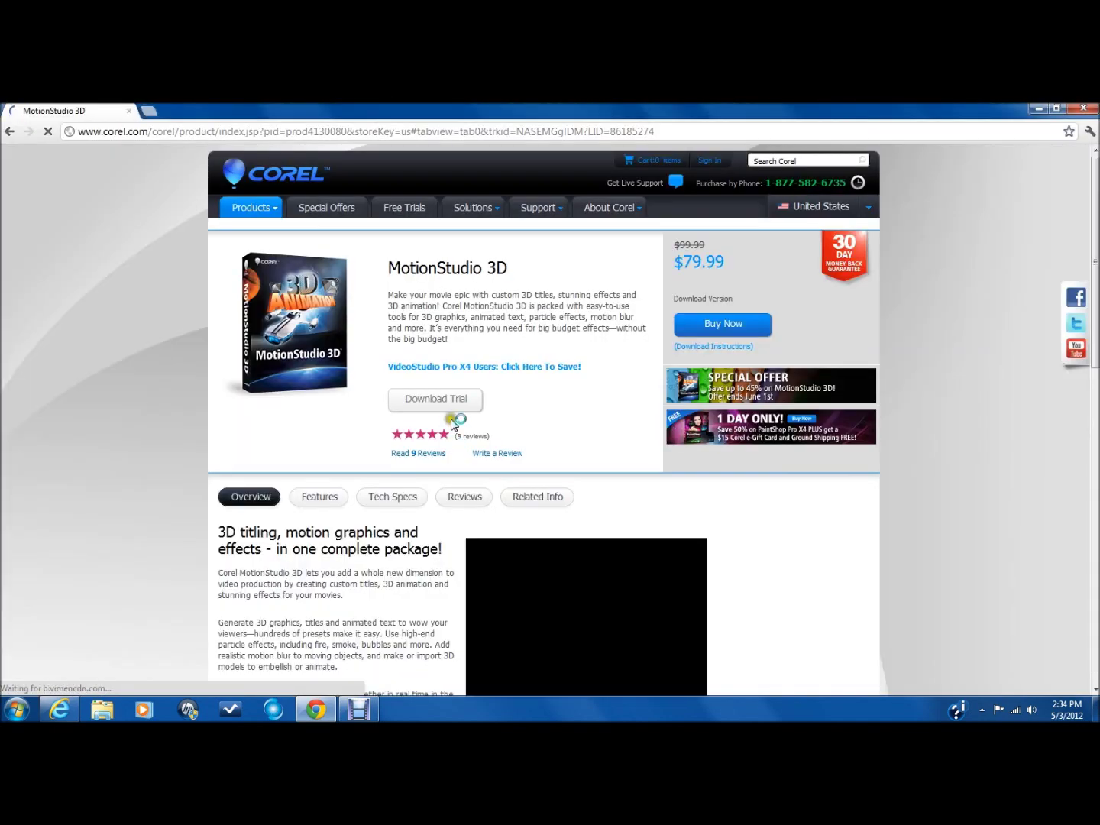
left_click(457, 404)
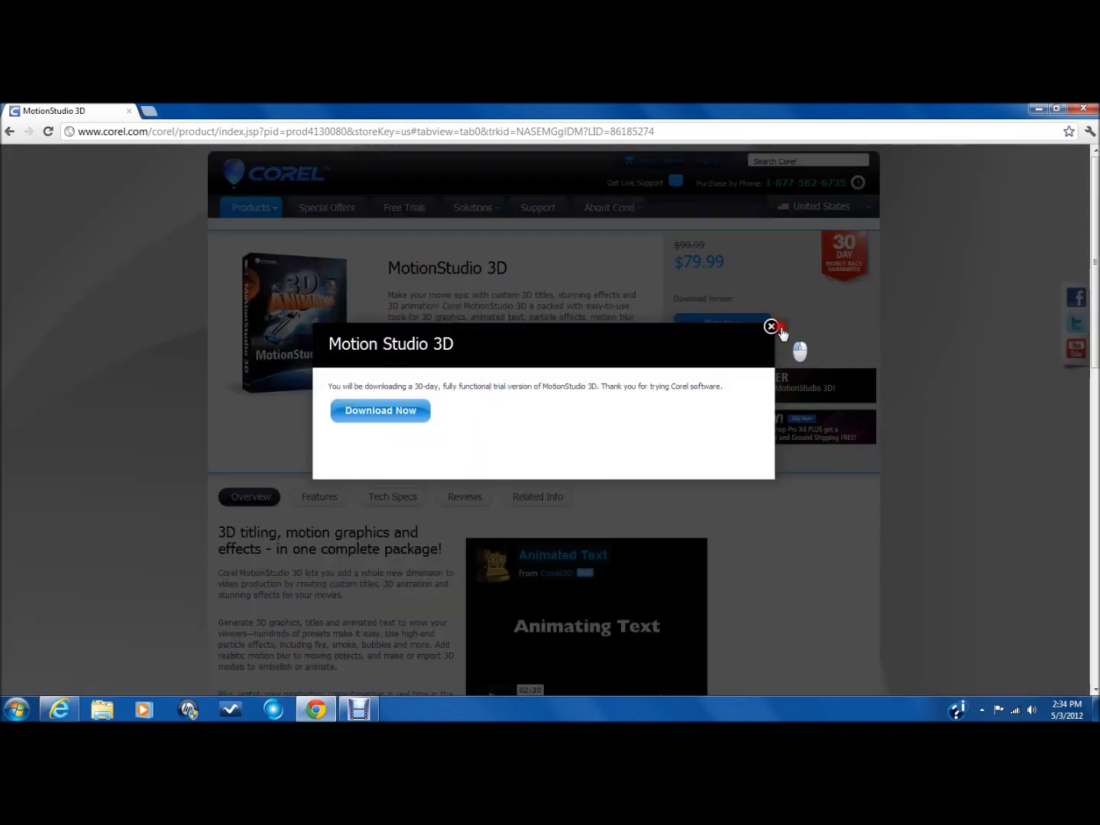
left_click(773, 327)
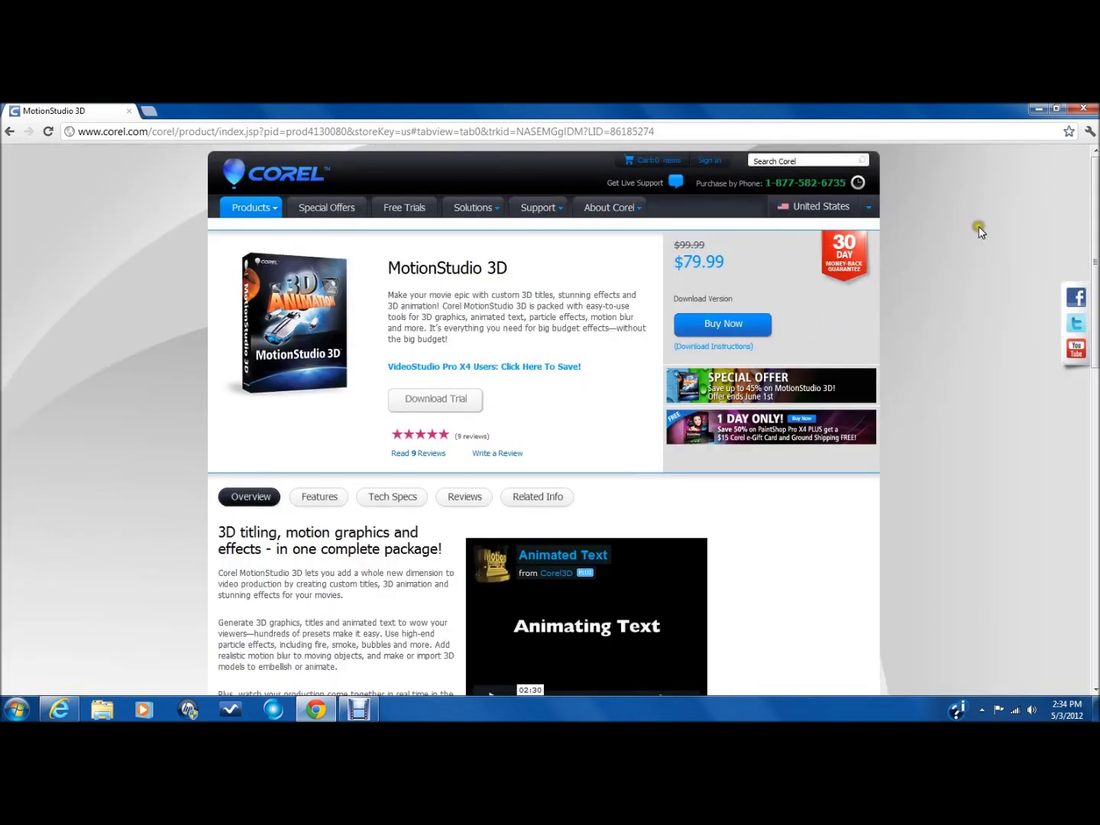
left_click(1087, 116)
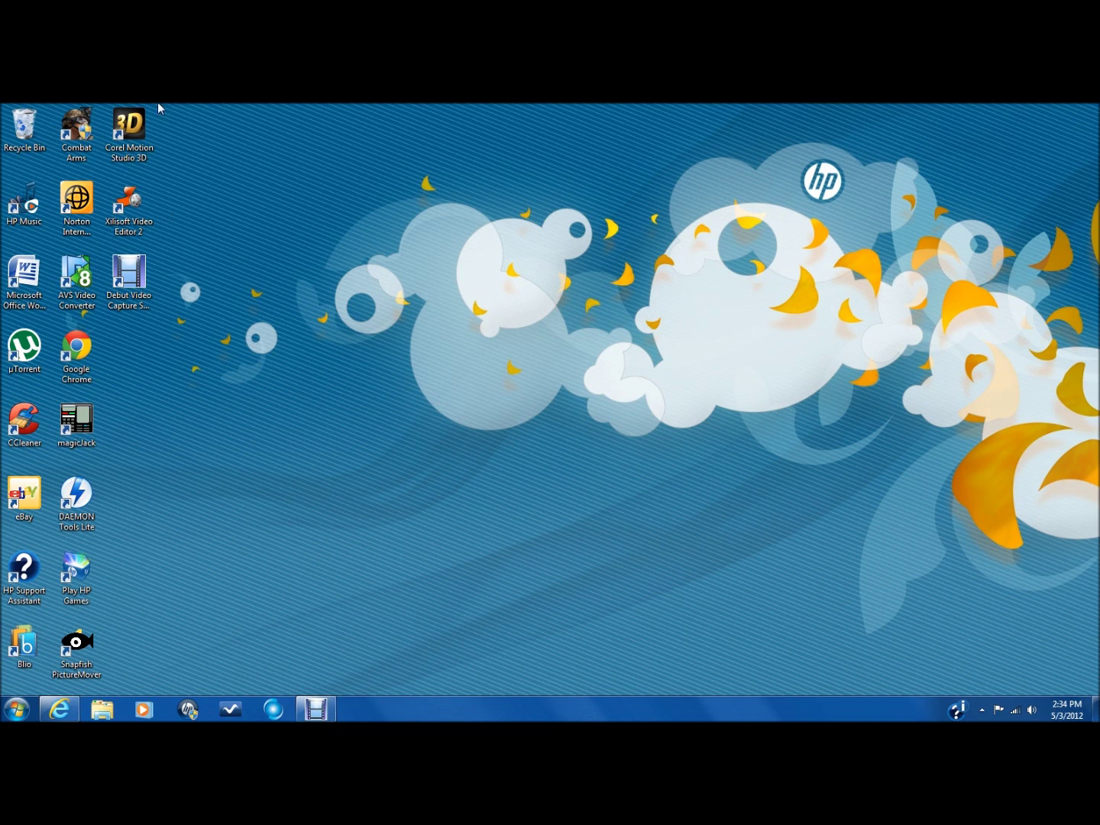
- Launch Corel MotionStudio 3D from its desktop shortcut
double_click(130, 129)
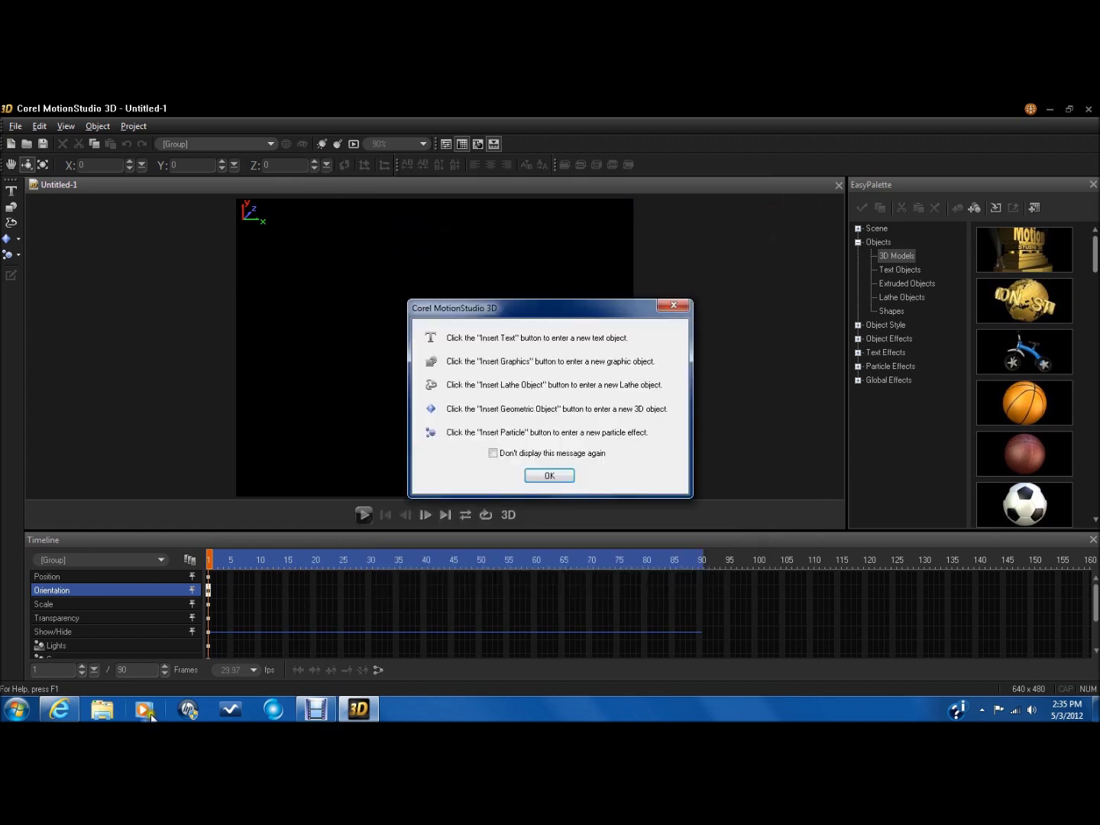
- Dismiss the startup tips message and pick the spinning gold globe model thumbnail
left_click(675, 305)
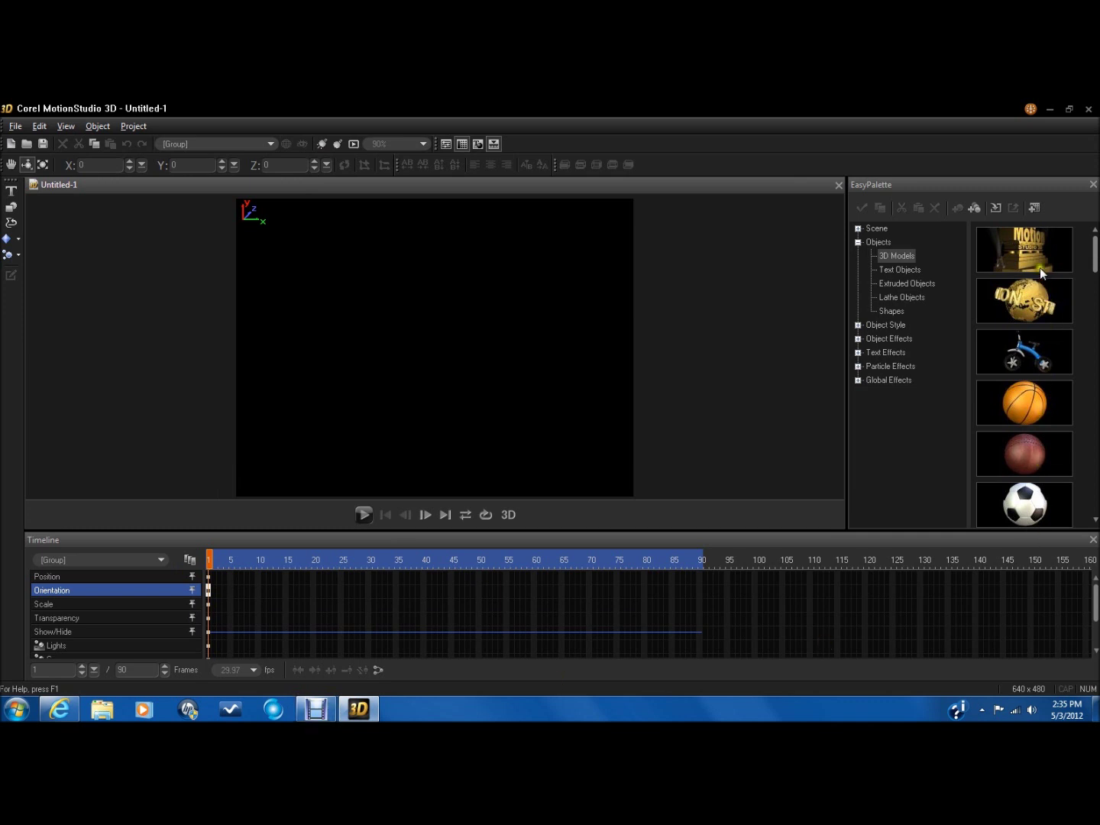
left_click(1004, 299)
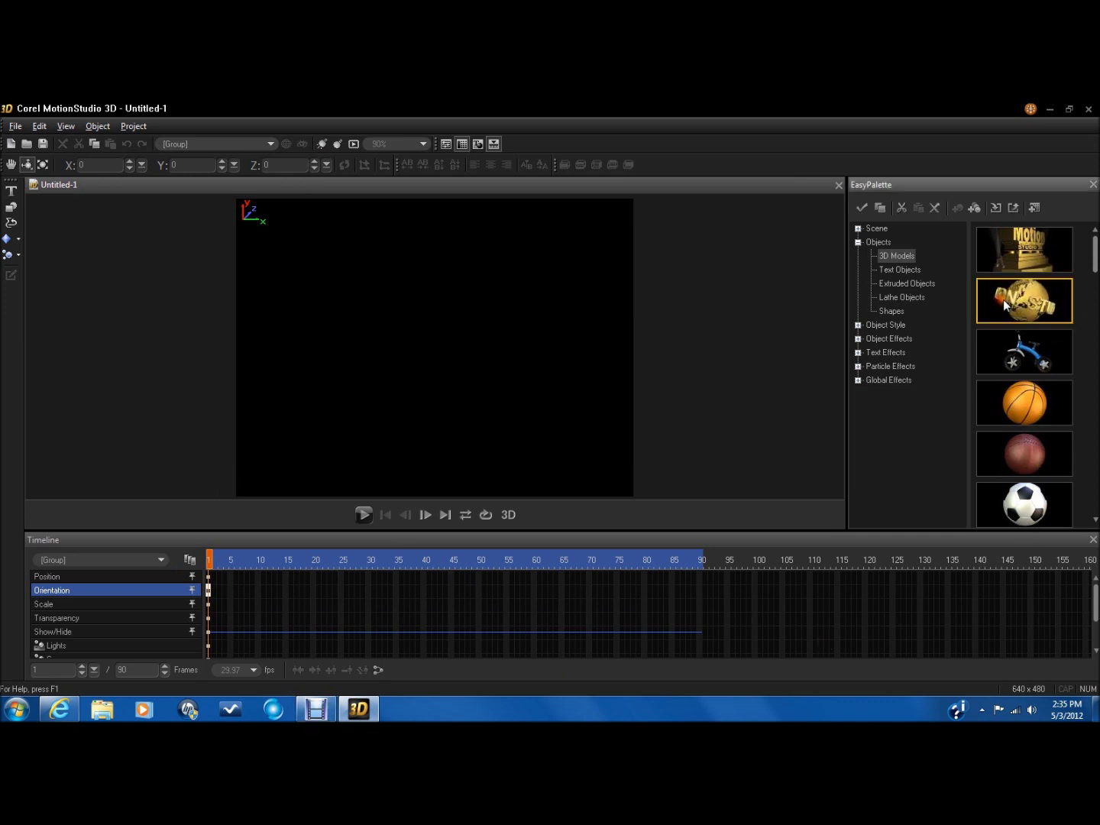
- Drop the gold globe into the scene, preview its animation, and return to frame 1
mouse_move(1030, 303)
left_mouse_down()
mouse_move(1046, 321)
mouse_move(378, 374)
left_mouse_up()
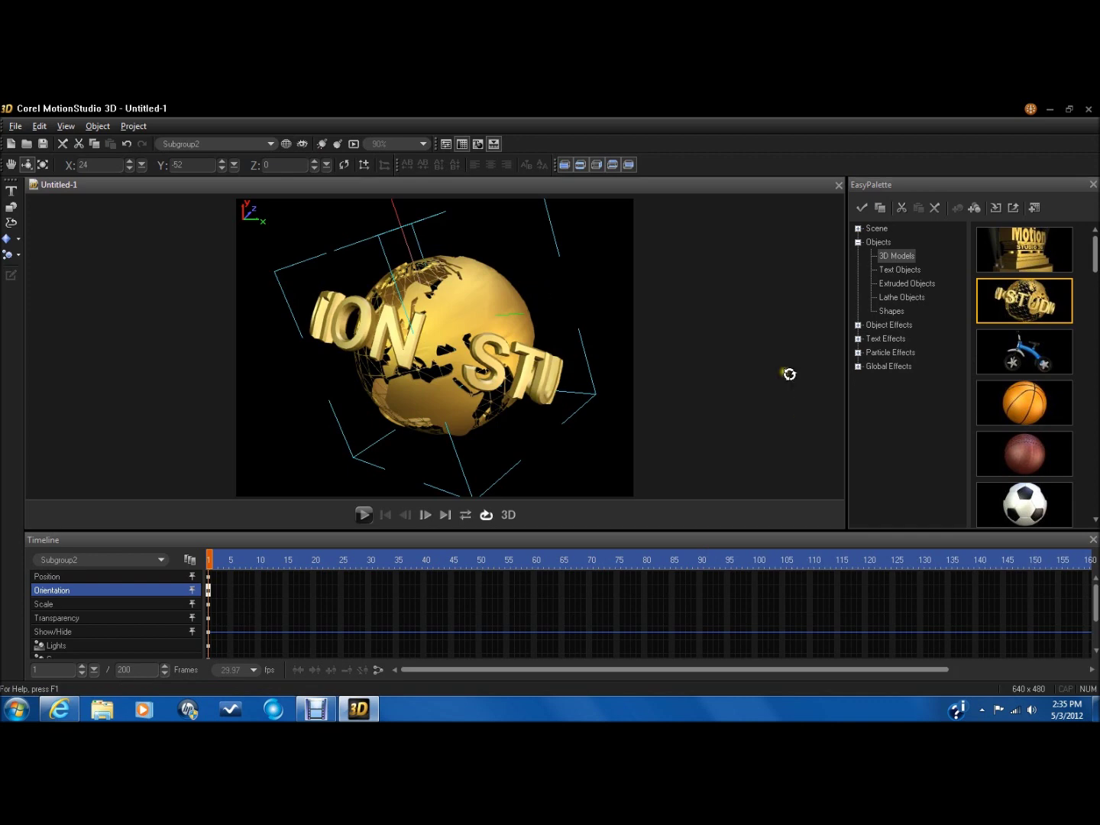
left_click(362, 515)
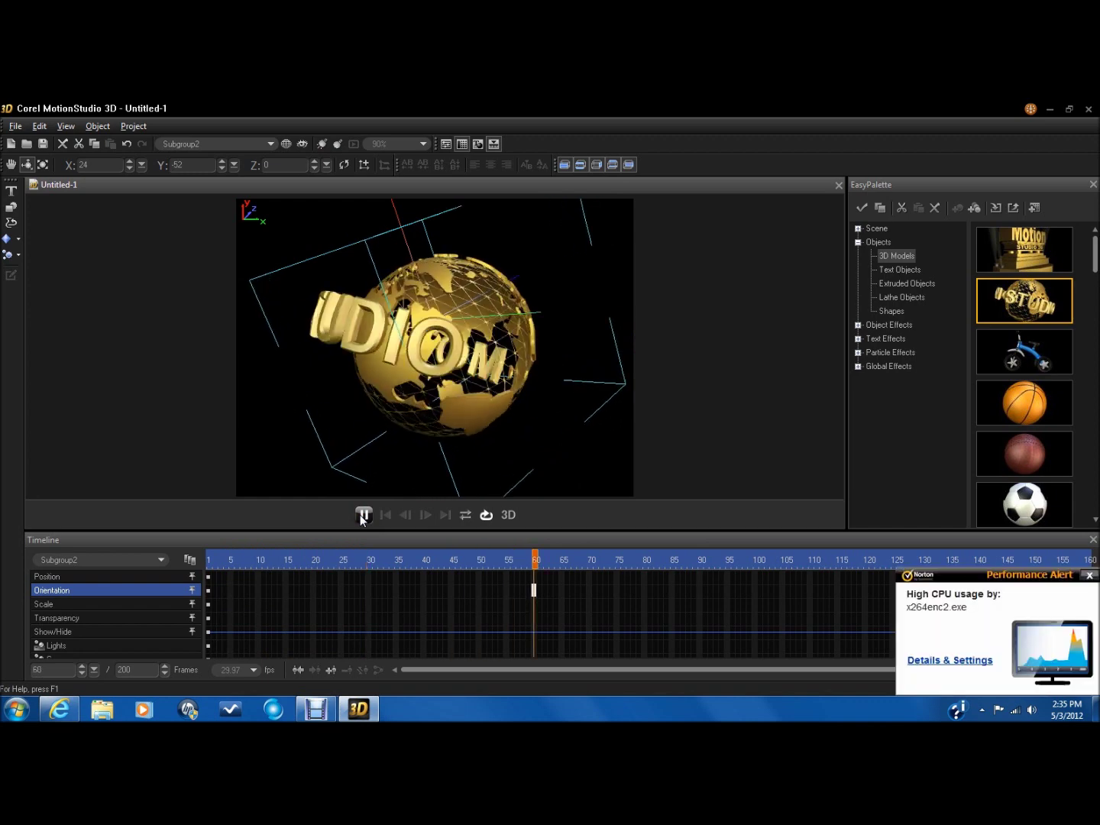
left_click(363, 515)
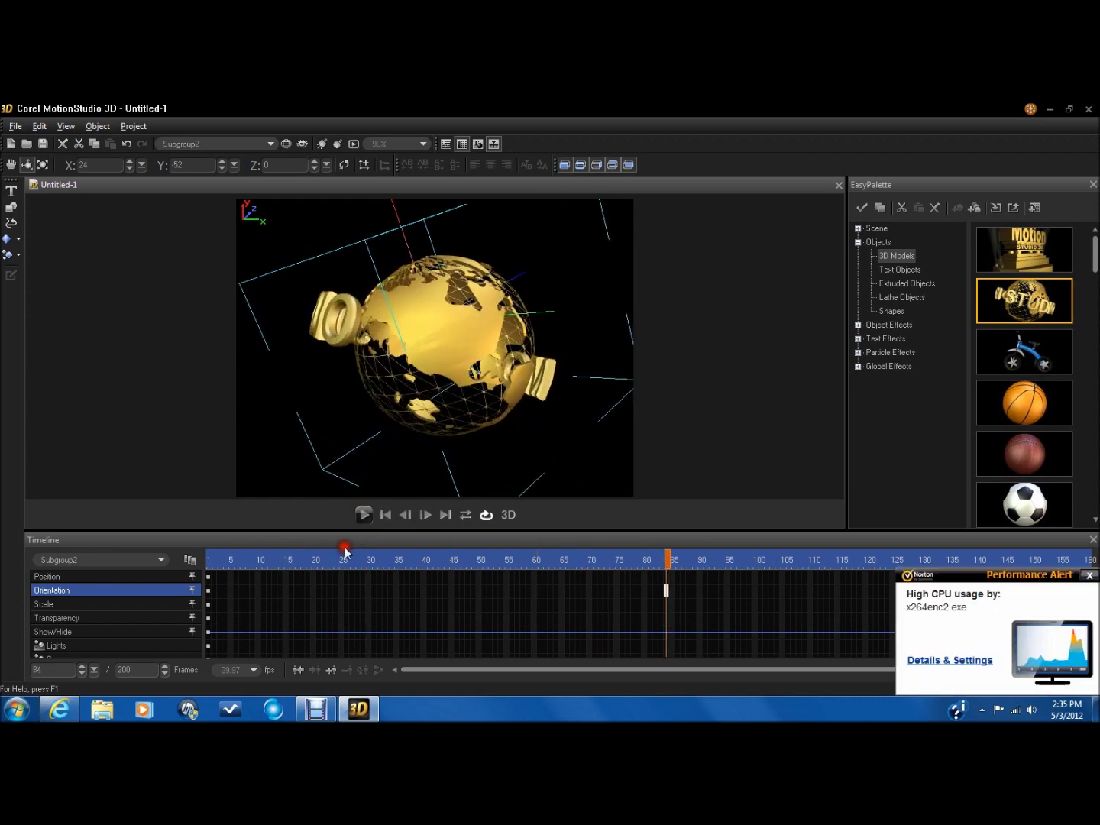
left_click(207, 563)
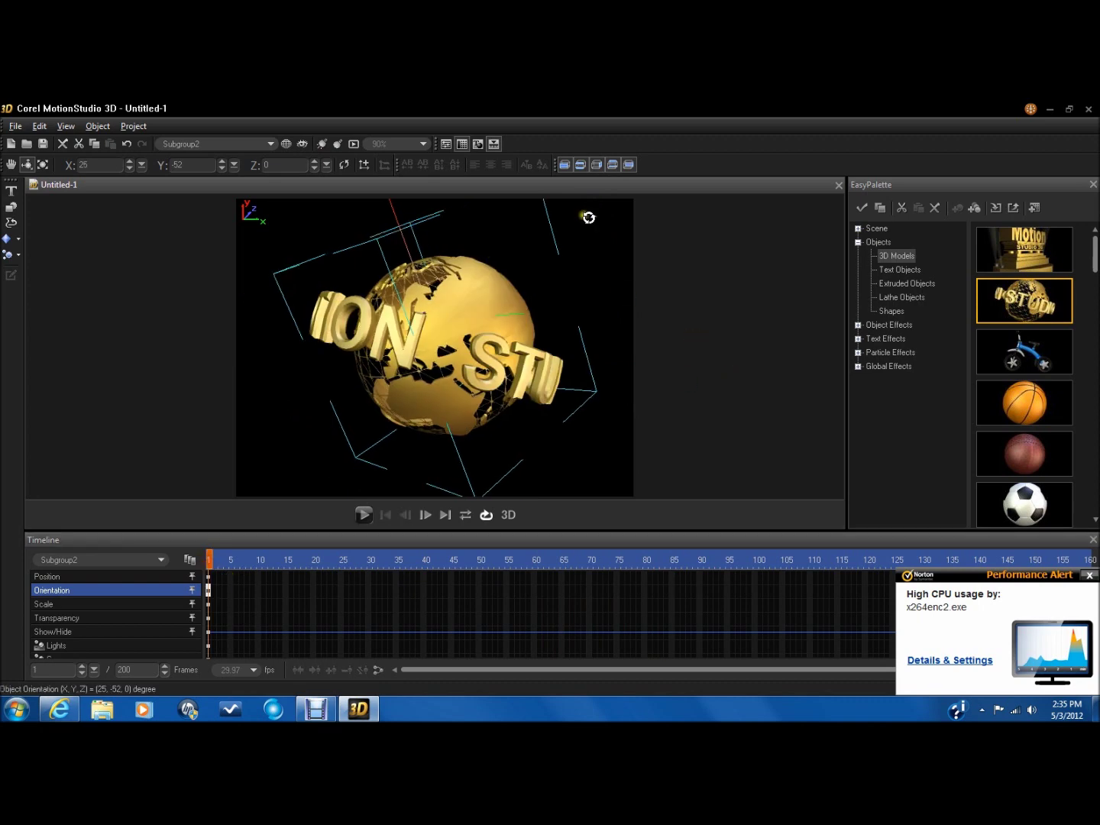
- Undo the last position change and change the orbiting 3D text to 'NOTAFRAIDISH'
left_click(124, 143)
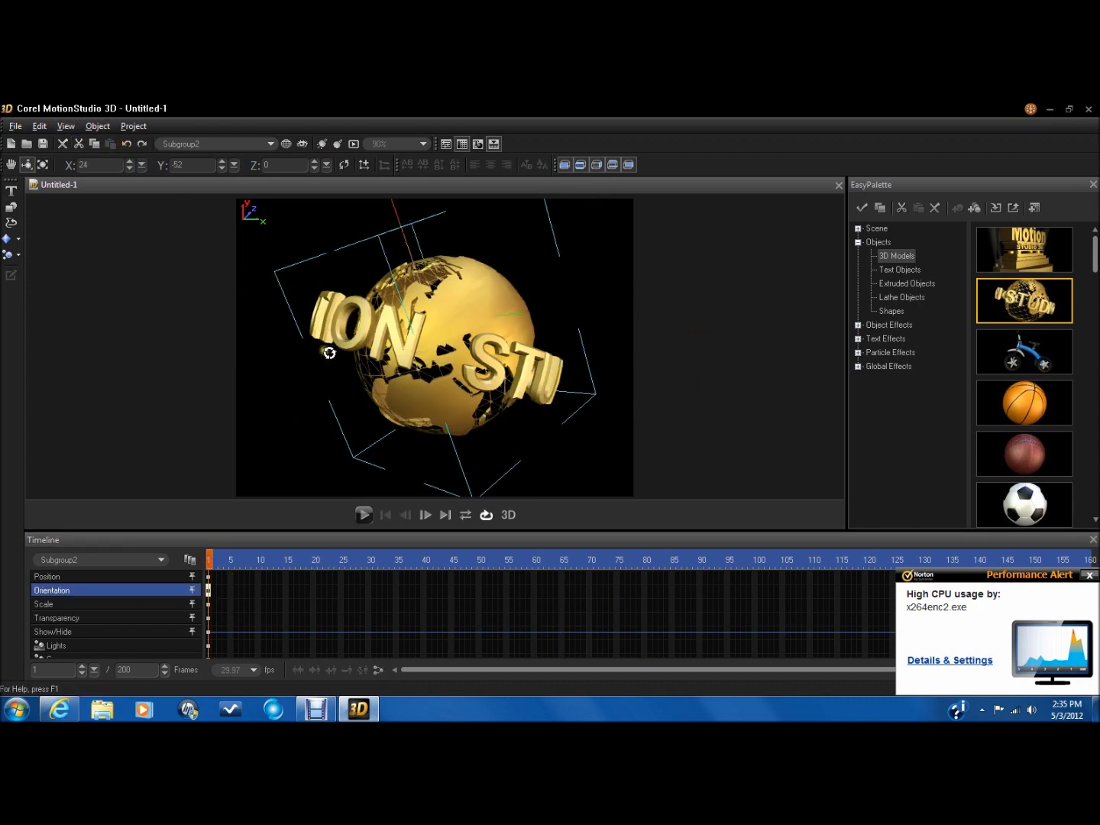
double_click(493, 363)
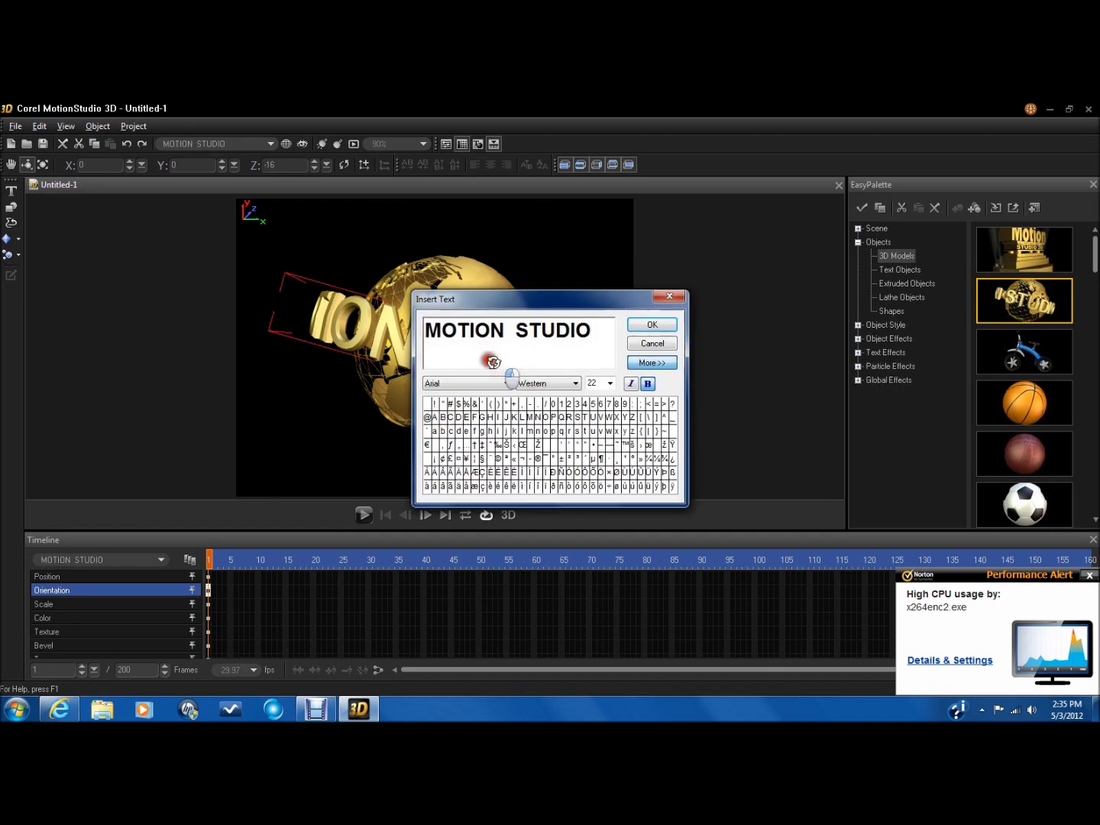
mouse_move(584, 301)
left_mouse_down()
mouse_move(637, 309)
mouse_move(506, 264)
mouse_move(364, 291)
left_mouse_up()
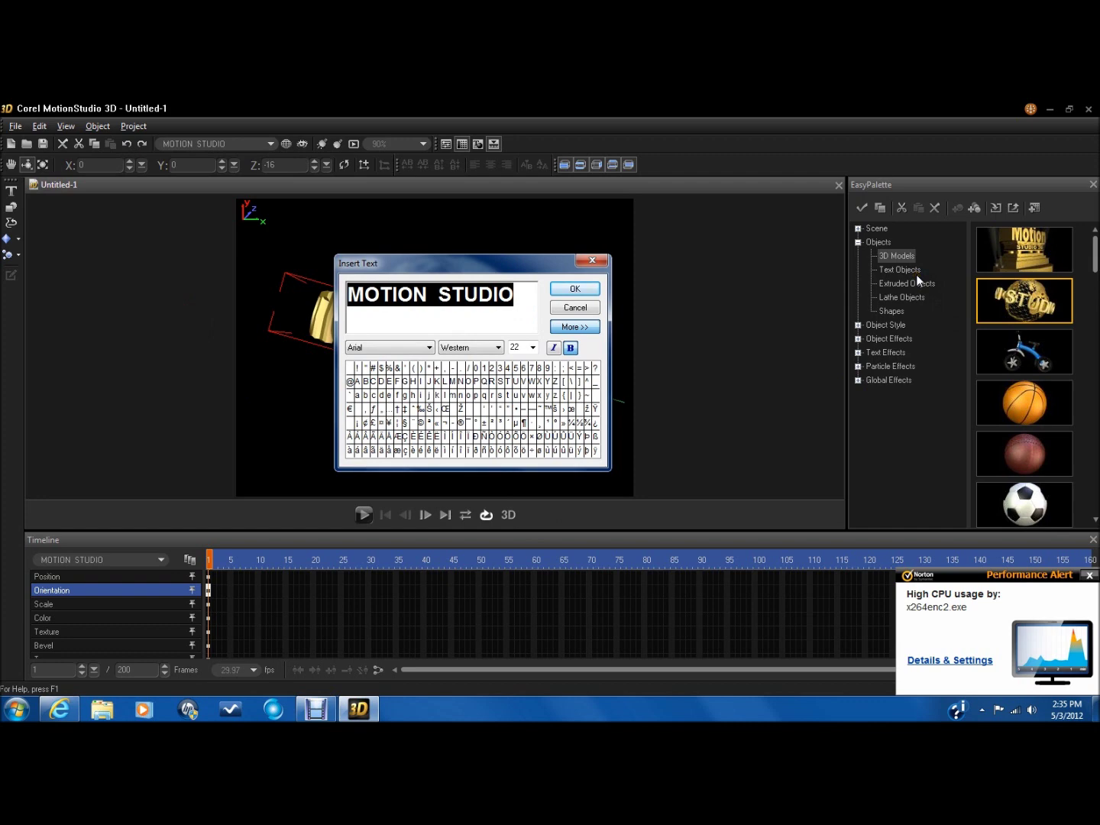
type("N")
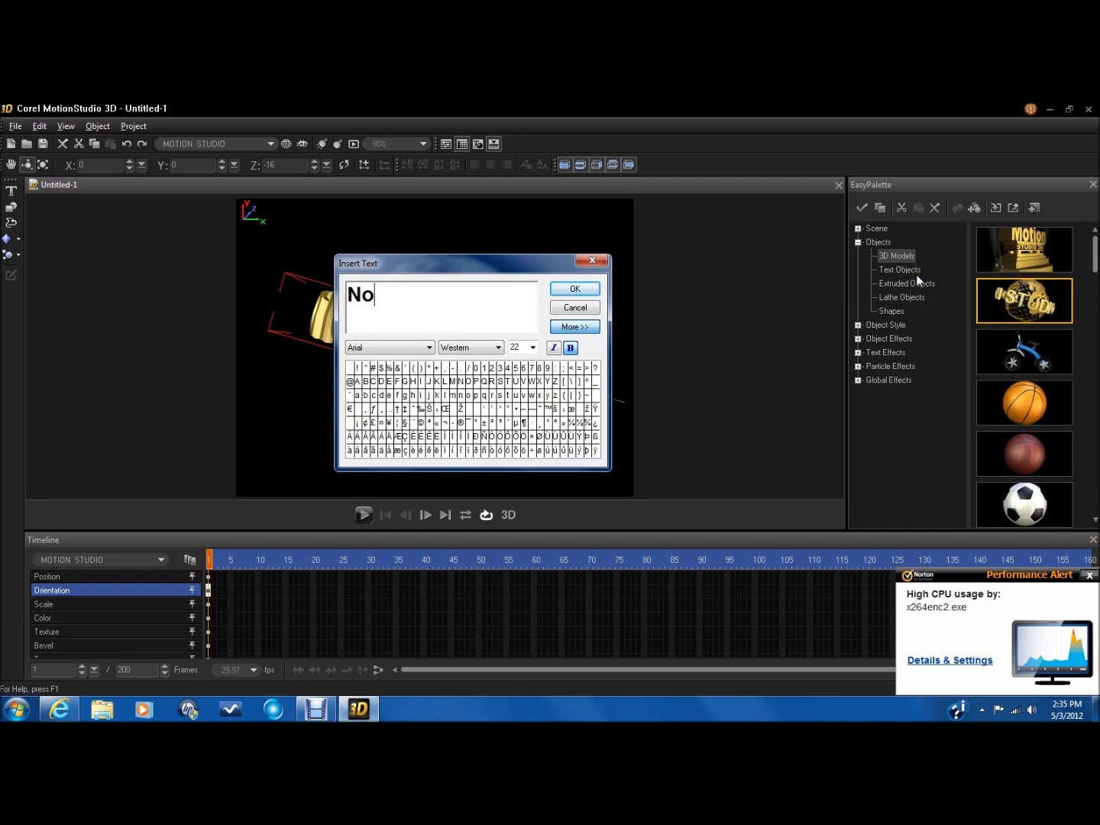
type("O")
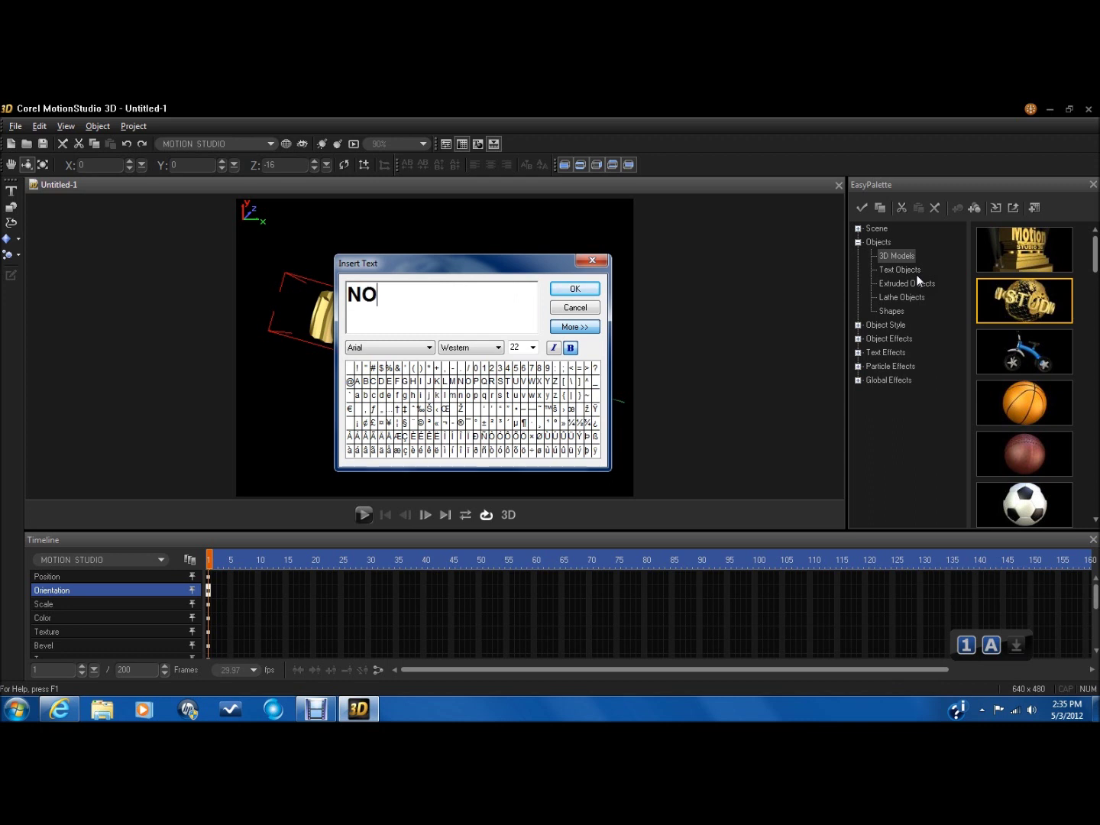
type("TAFRA")
type("IDISH")
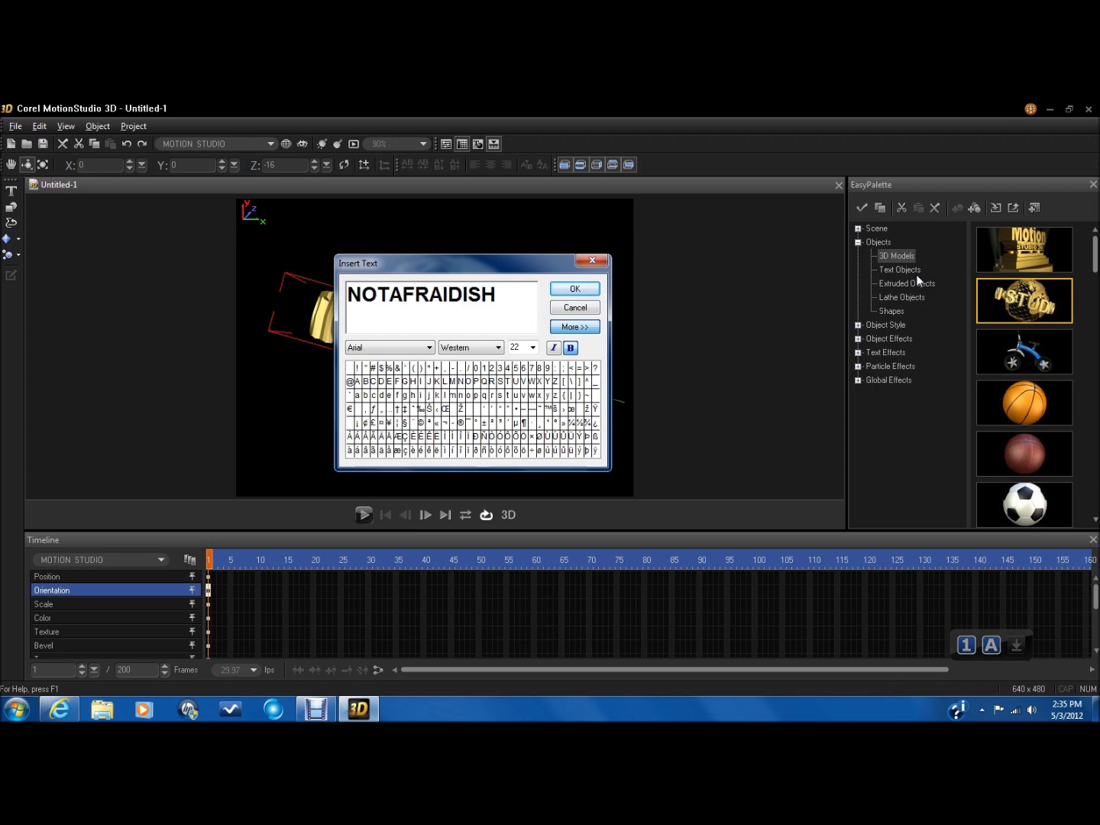
left_click(589, 286)
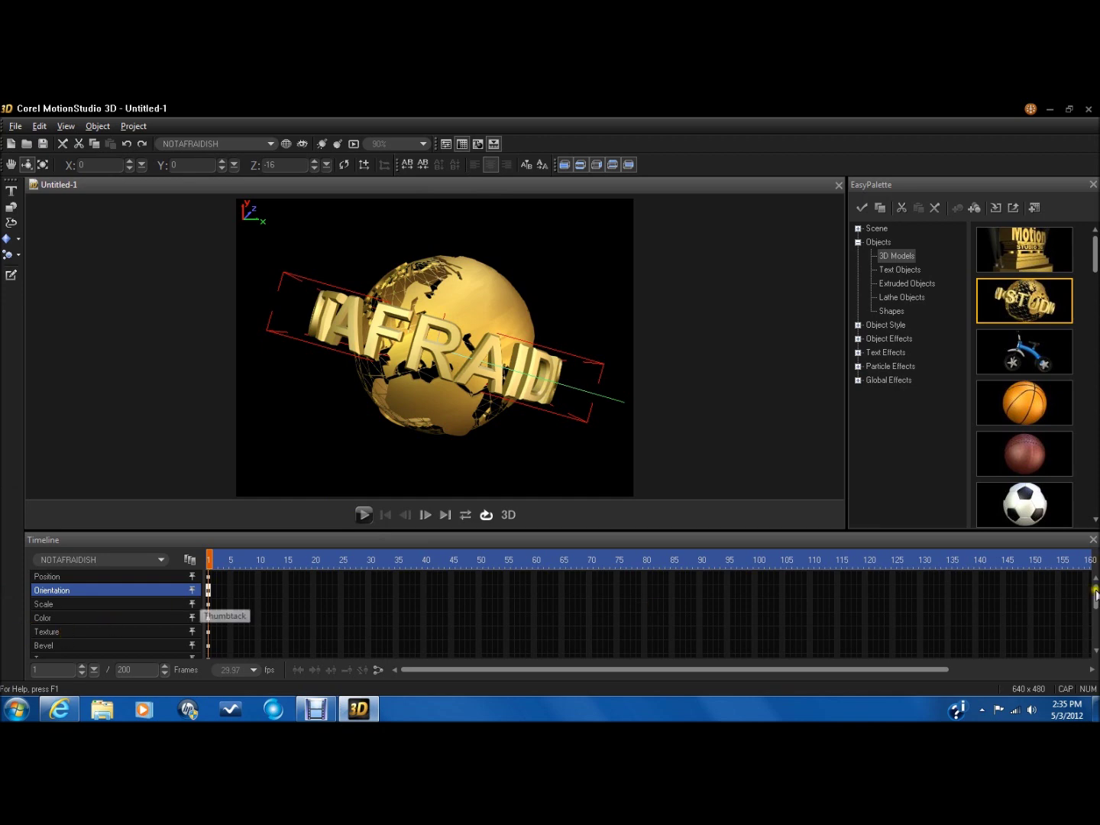
mouse_move(1096, 594)
left_mouse_down()
mouse_move(1096, 626)
mouse_move(1096, 611)
left_mouse_up()
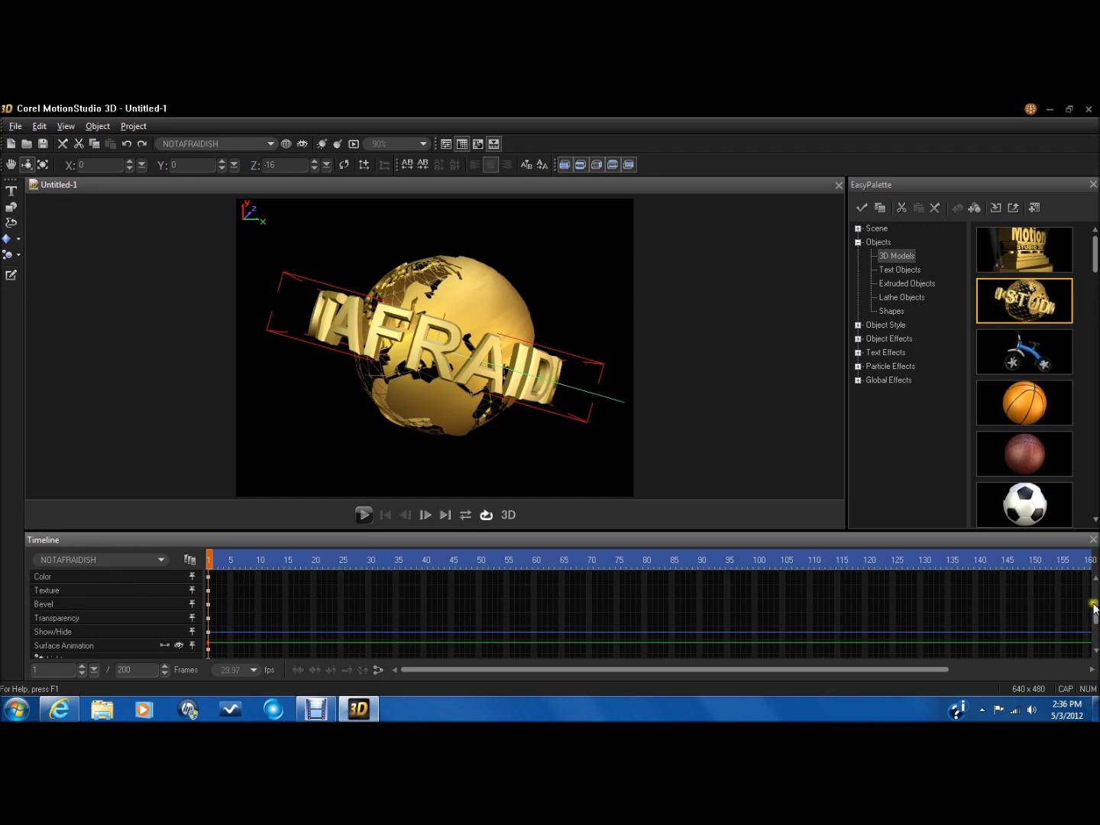
left_click_drag(1097, 608, 1095, 587)
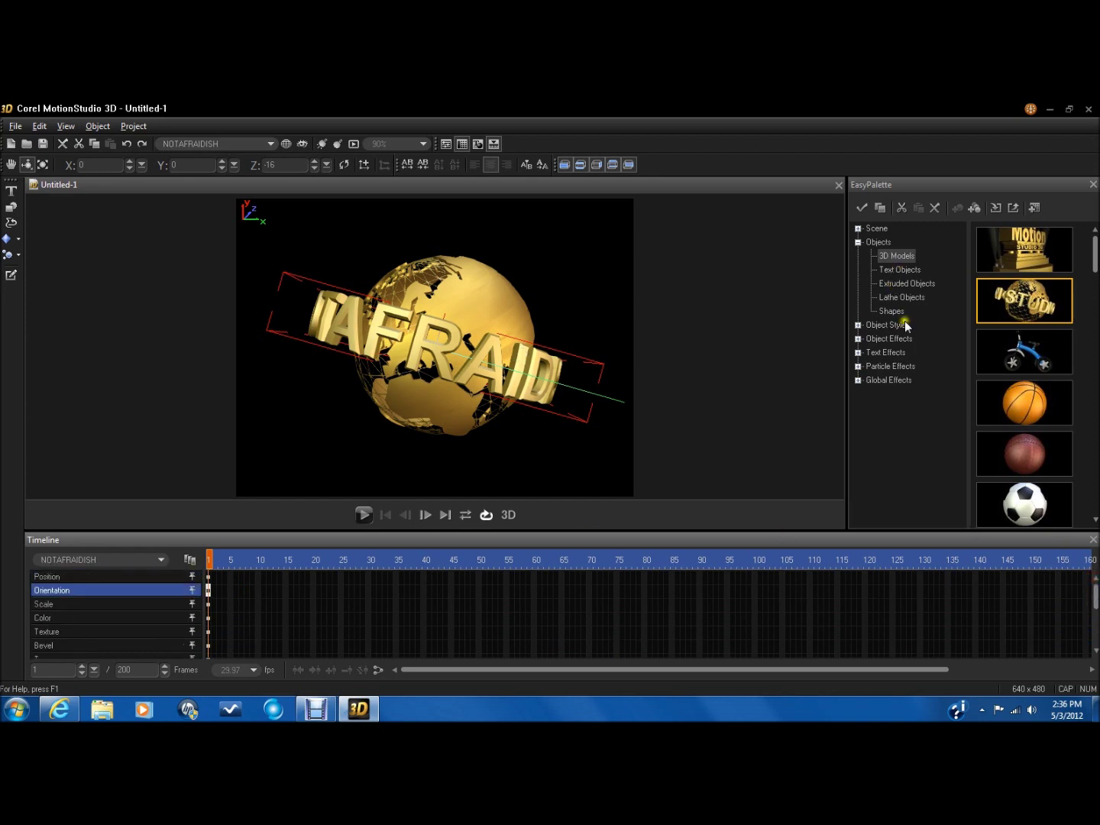
- Expand the Scene settings and browse to the Video Background choices
double_click(877, 229)
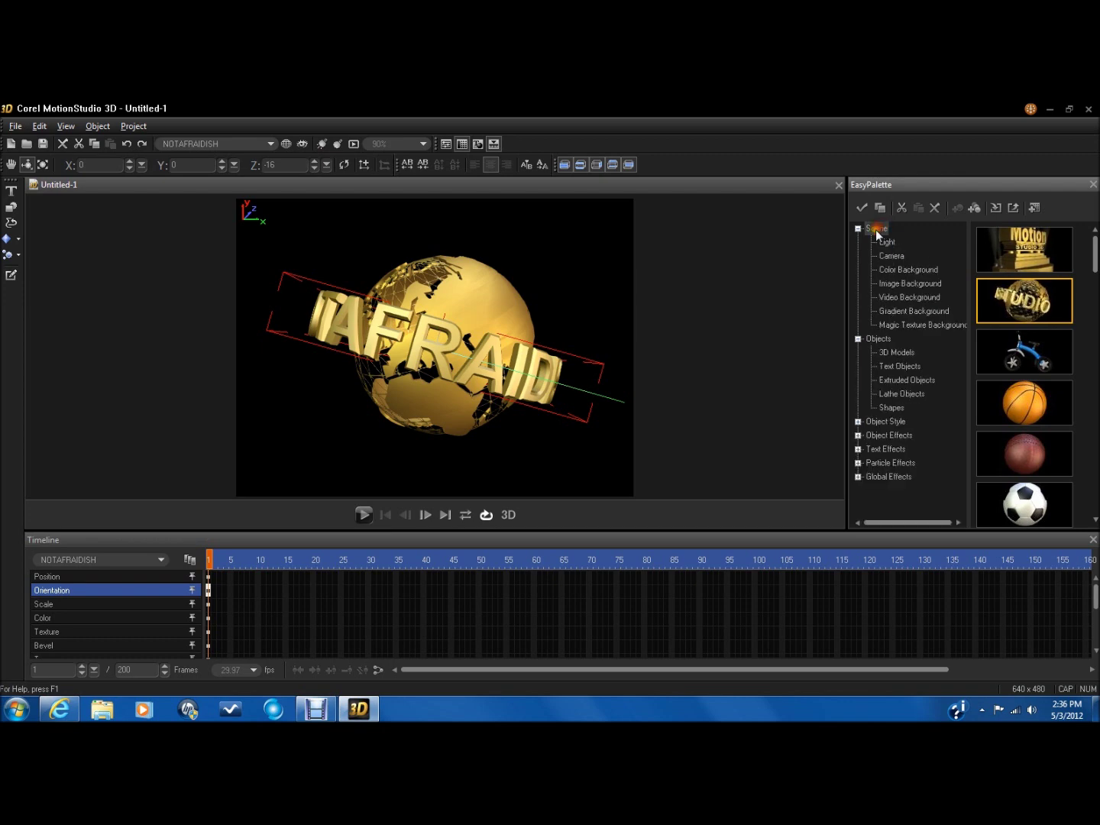
left_click(930, 296)
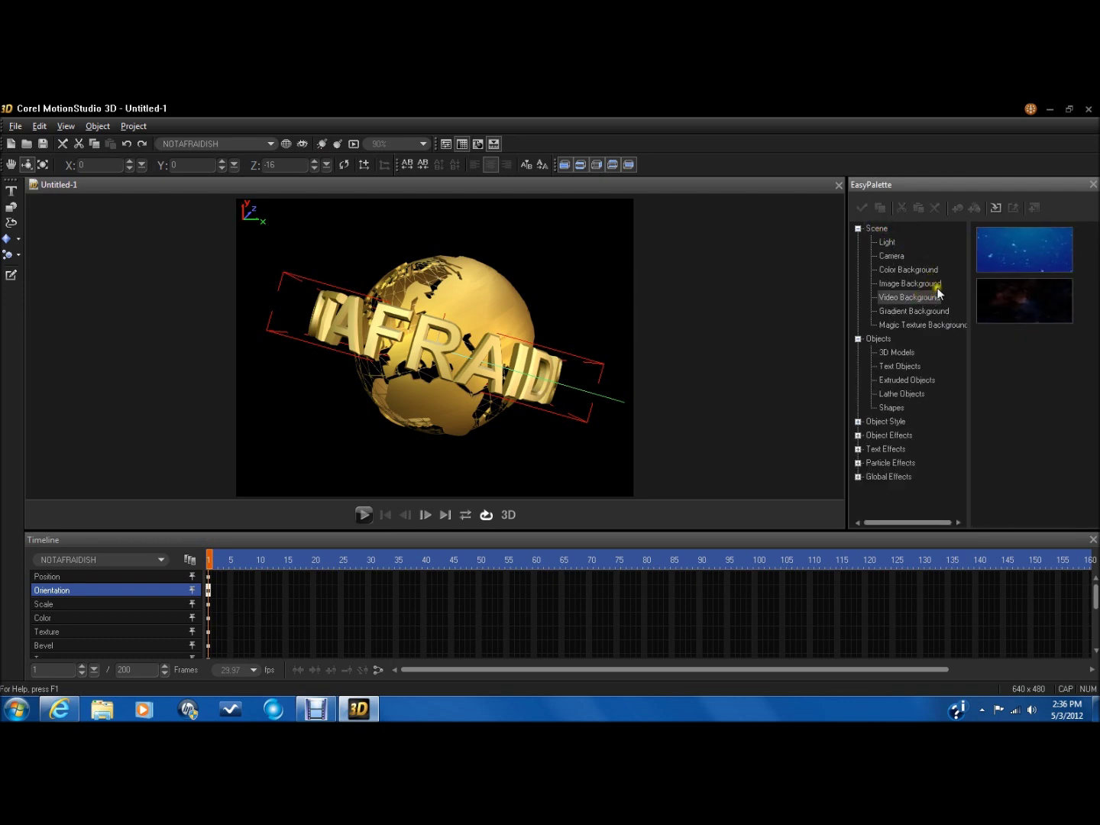
left_click(932, 285)
left_click(907, 269)
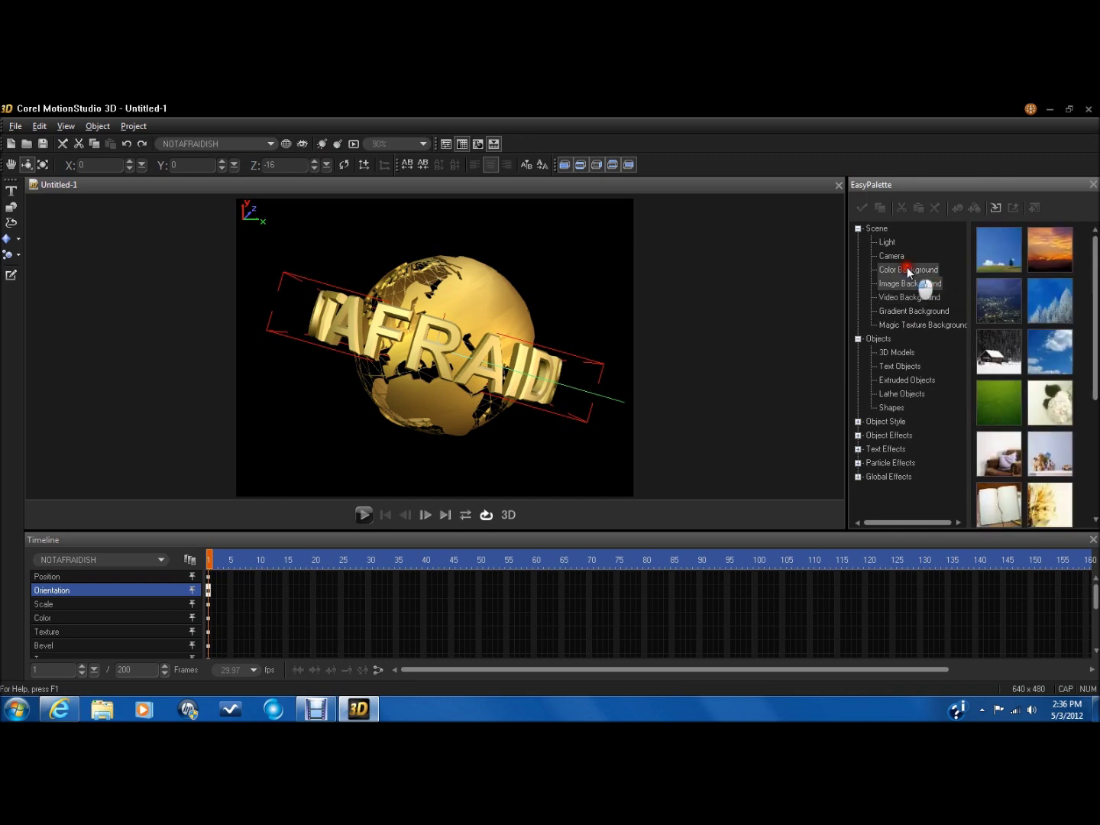
left_click(912, 286)
left_click(913, 299)
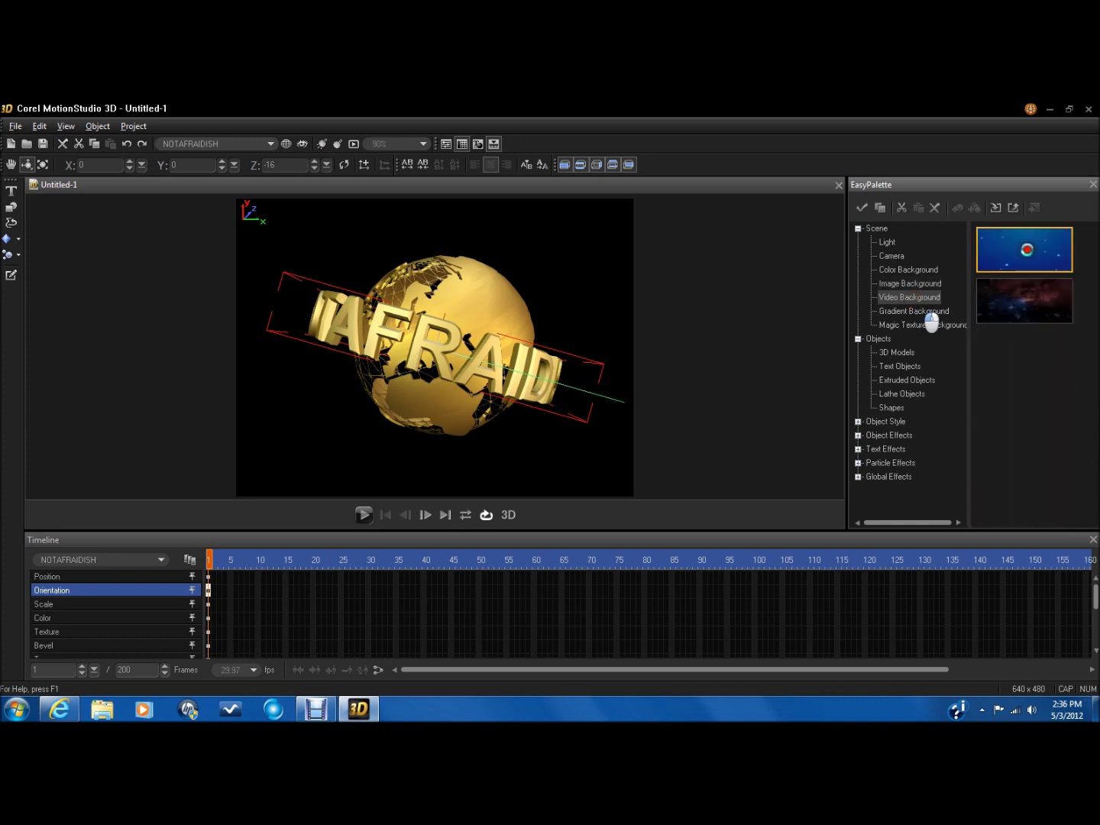
- Try the blue starry video, settle on the dark space video, and play the preview
left_click(1040, 254)
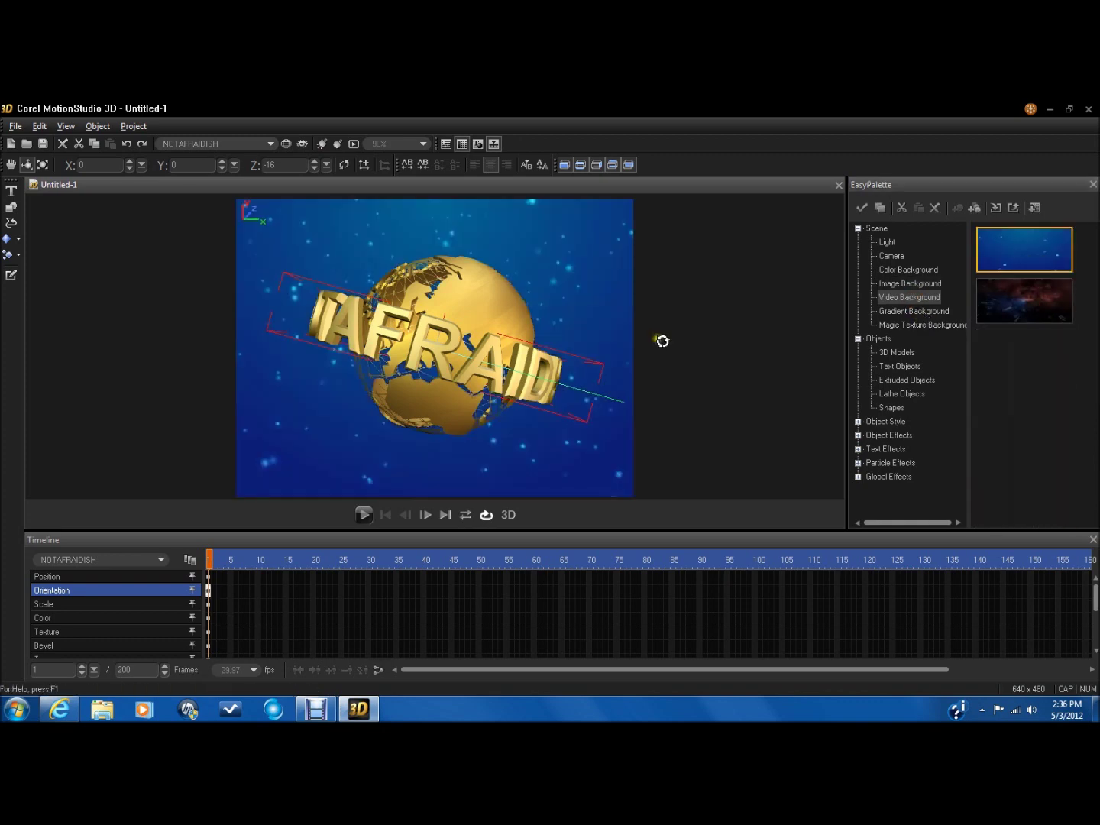
left_click(361, 516)
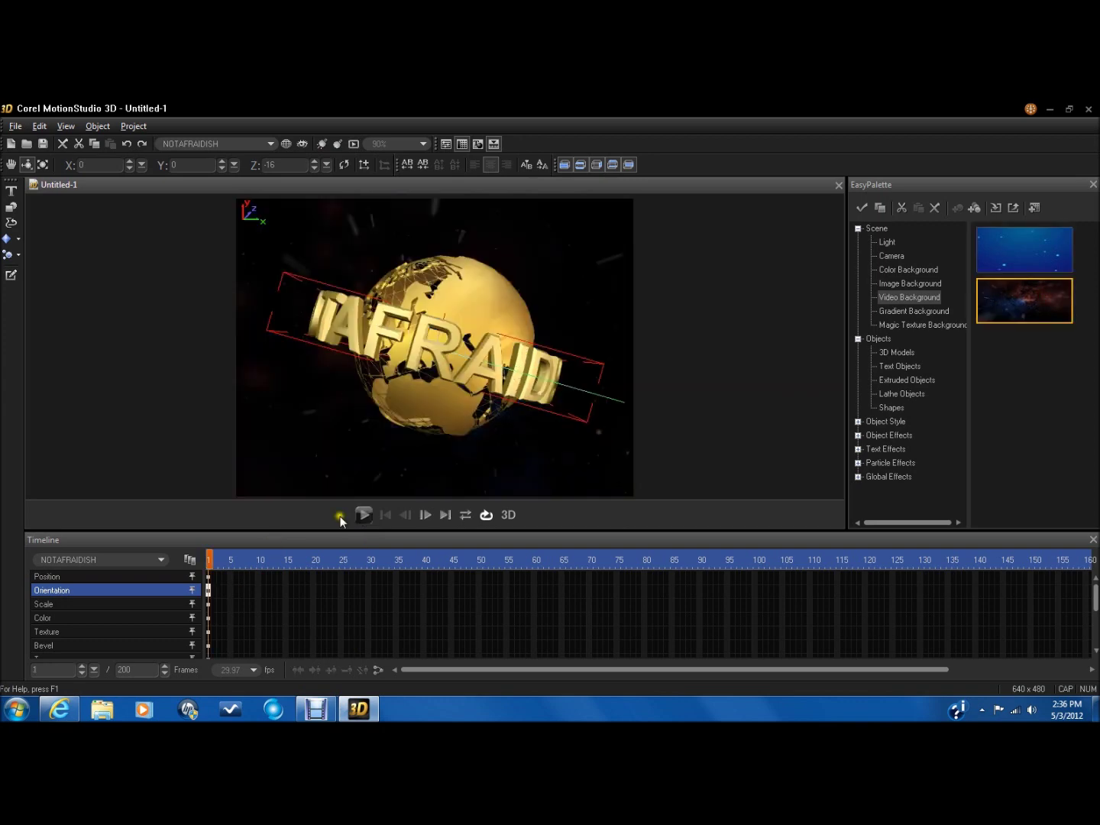
left_click(372, 516)
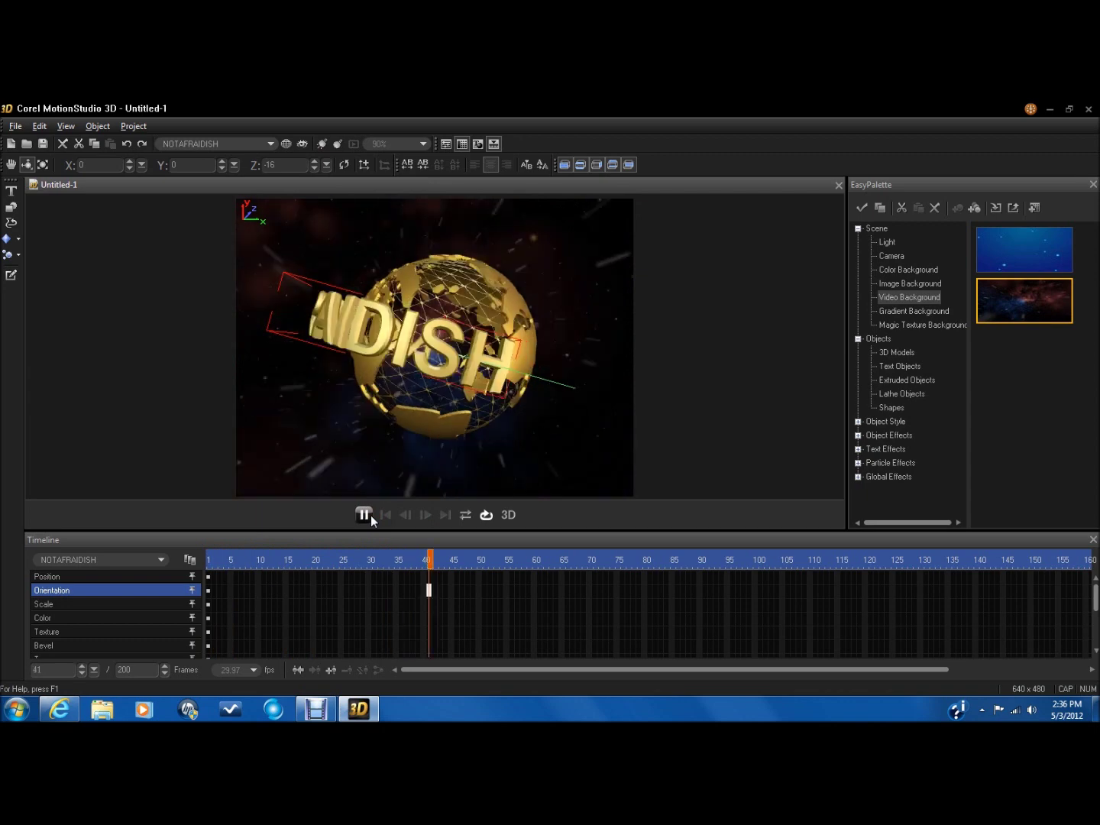
- Return to frame 1, try a 1-frame length, dismiss the warning, then enter 90 frames
left_click(370, 515)
left_click(210, 559)
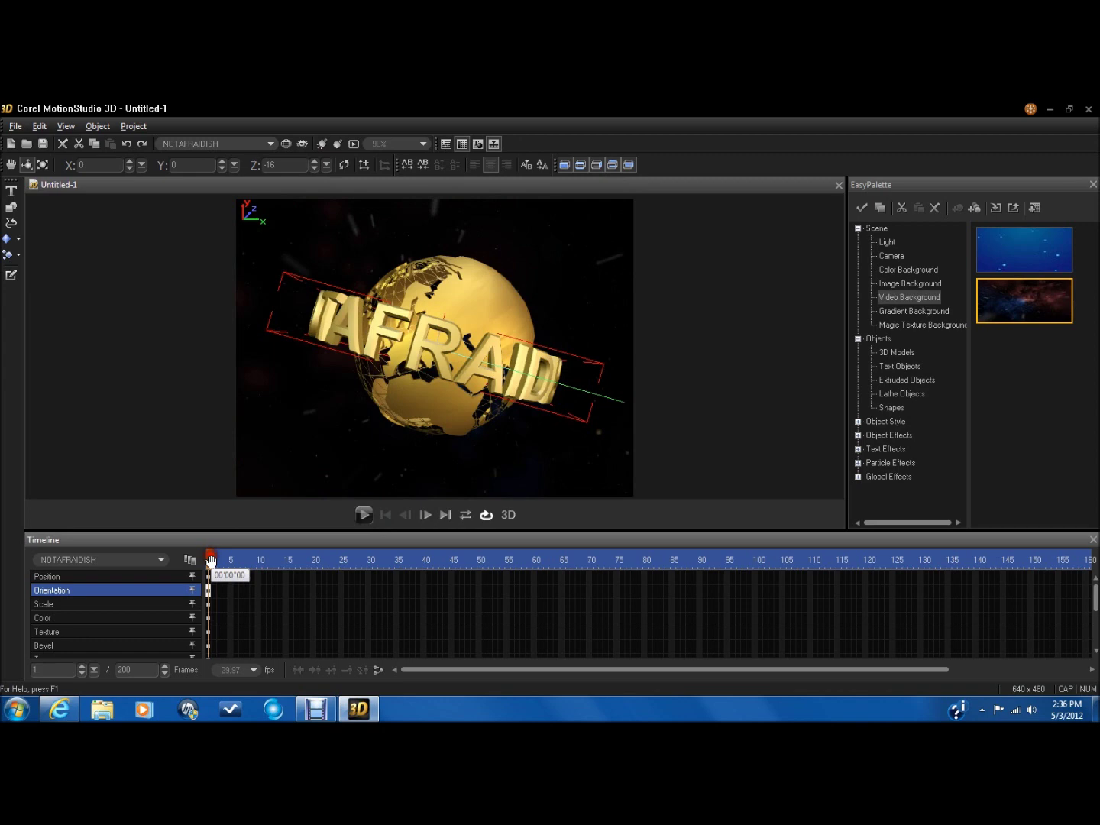
double_click(120, 671)
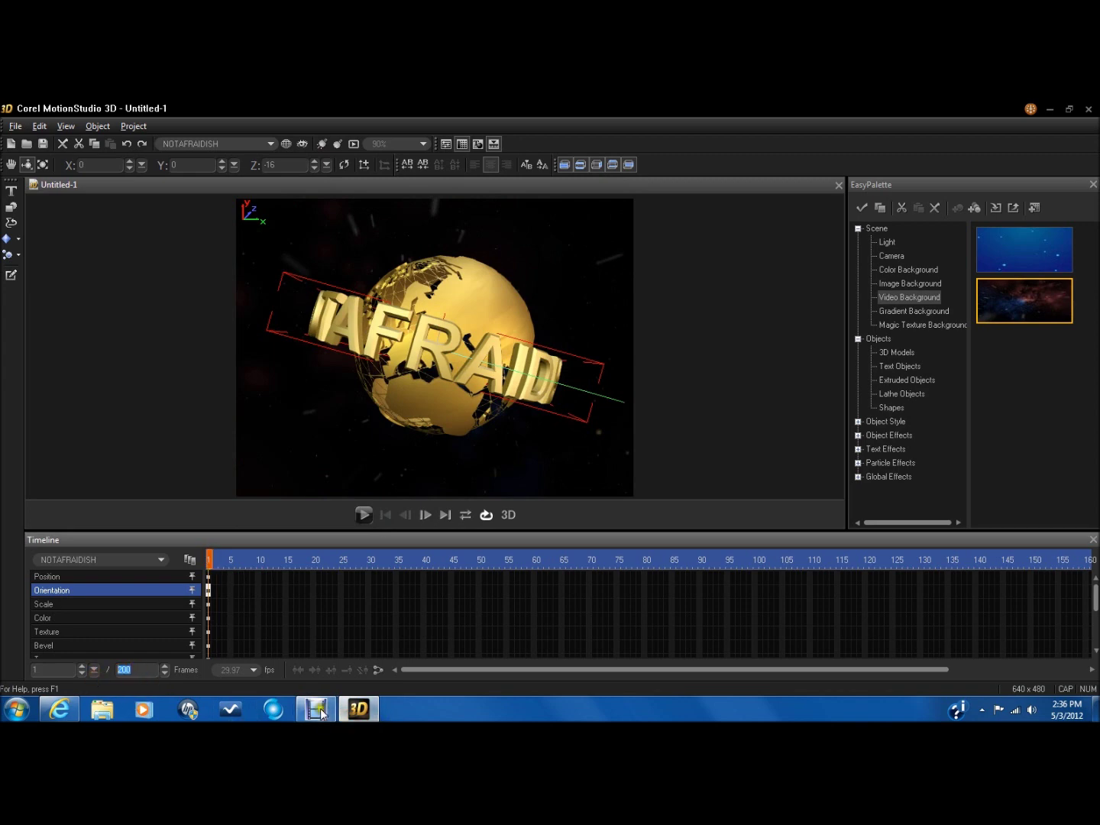
type("1")
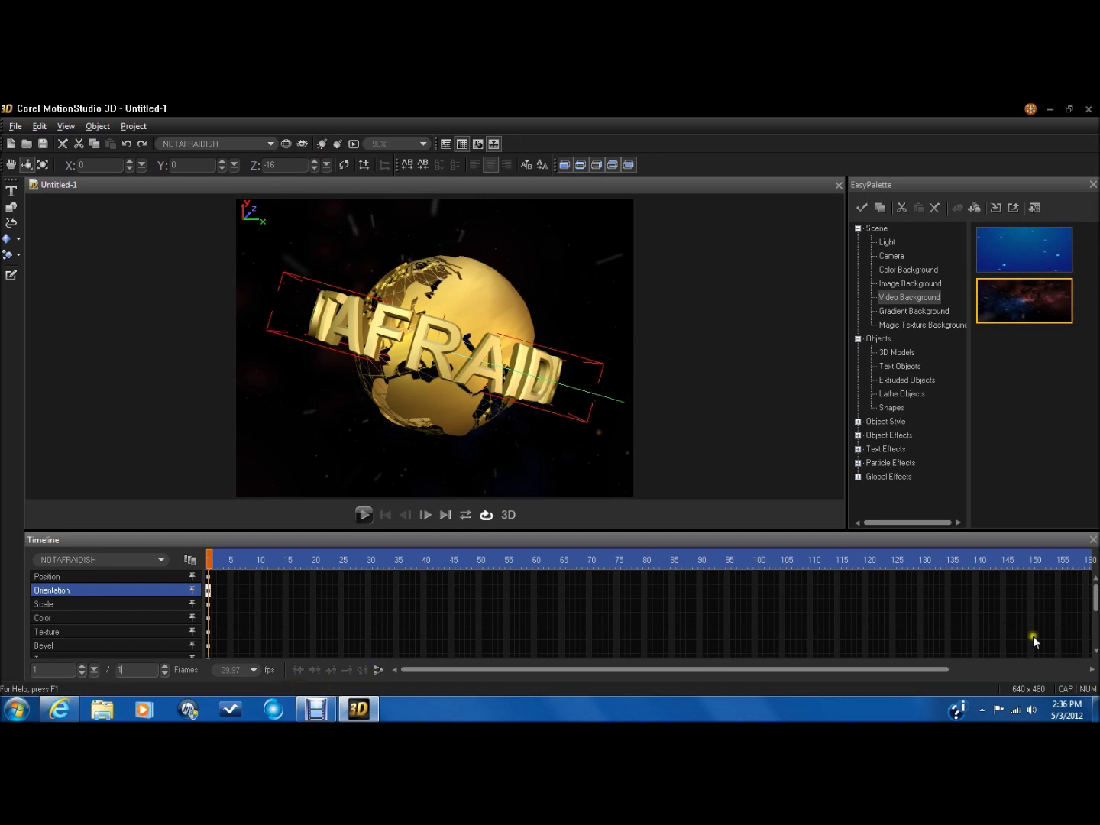
left_click(939, 670)
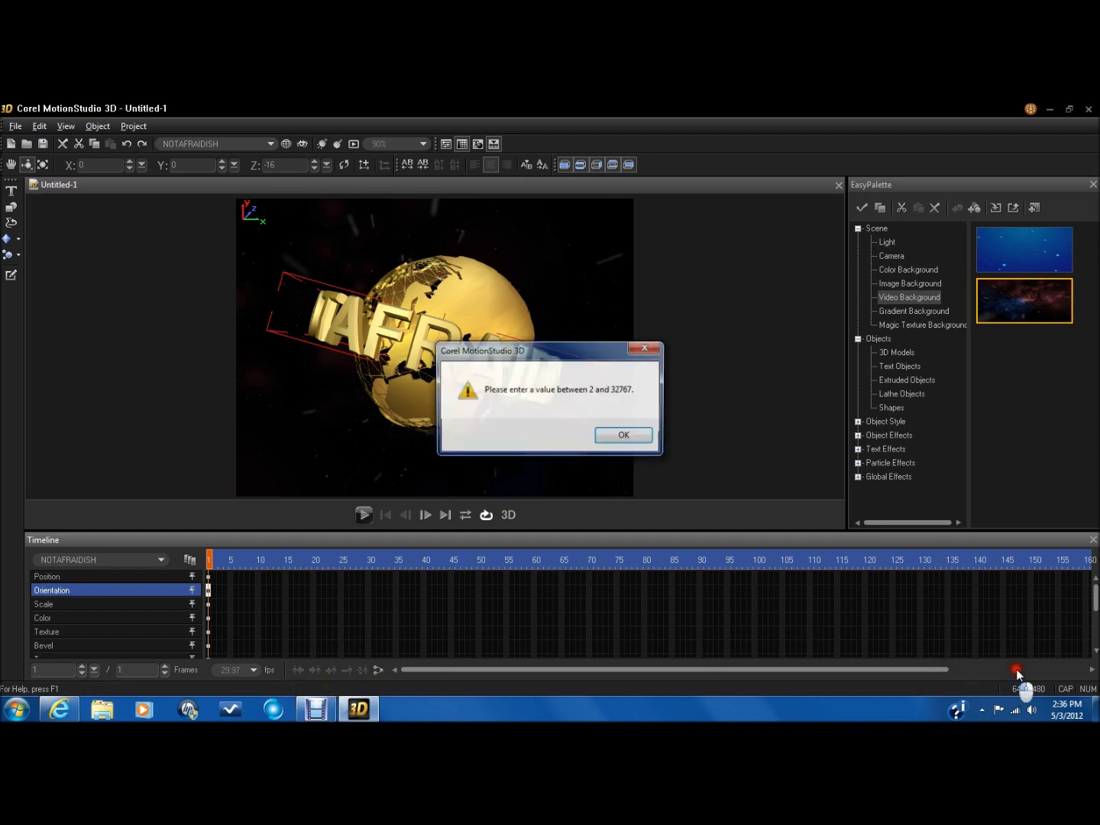
left_click(640, 436)
type("200")
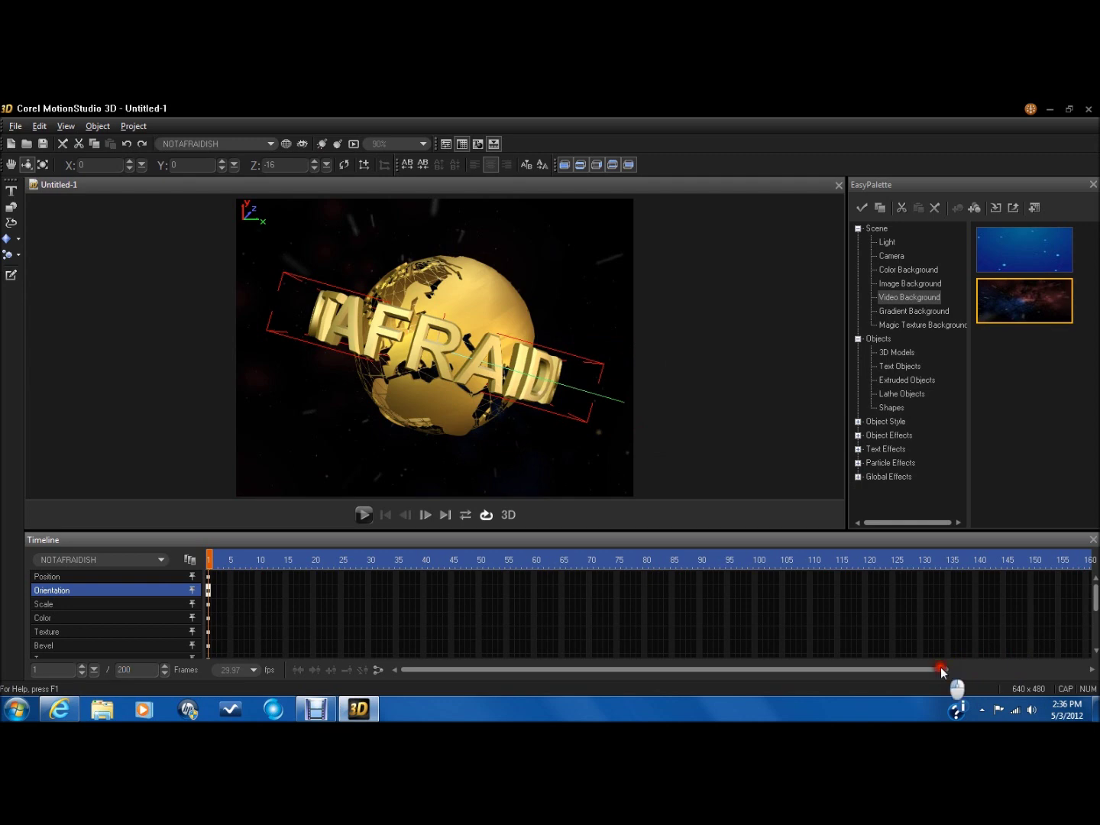
mouse_move(942, 671)
left_mouse_down()
mouse_move(1085, 671)
mouse_move(608, 675)
left_mouse_up()
double_click(123, 670)
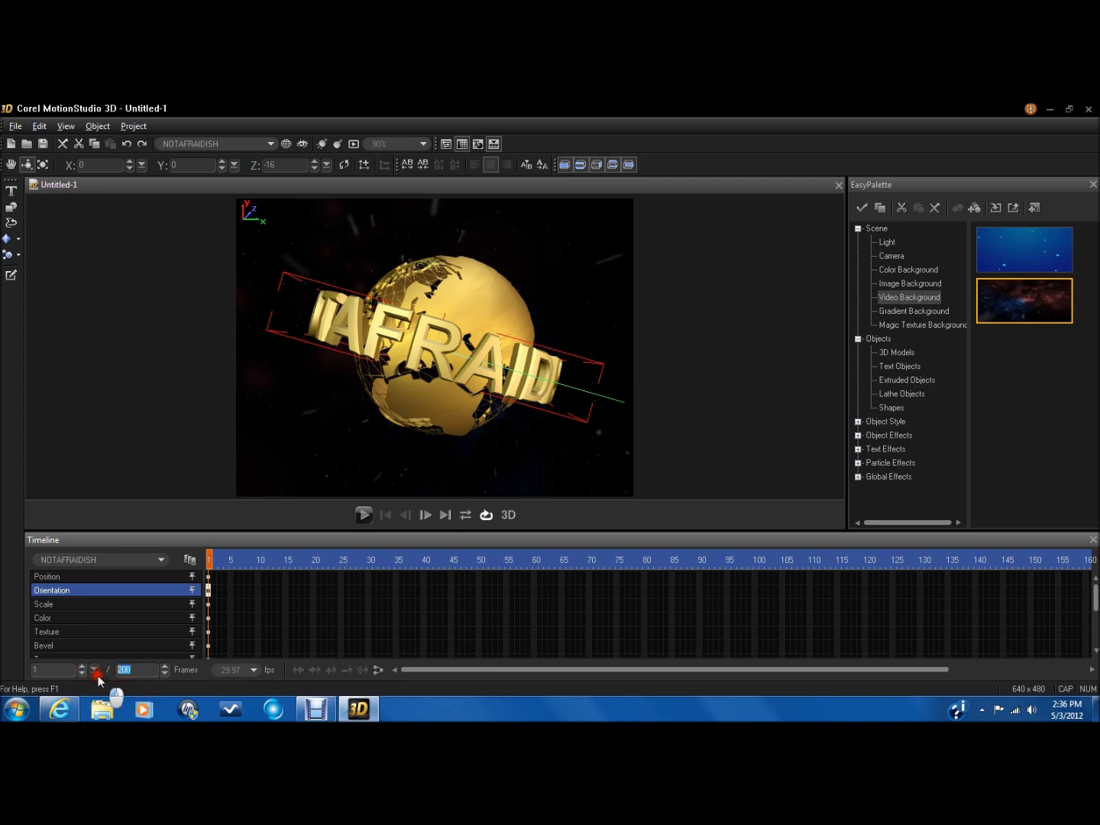
type("90")
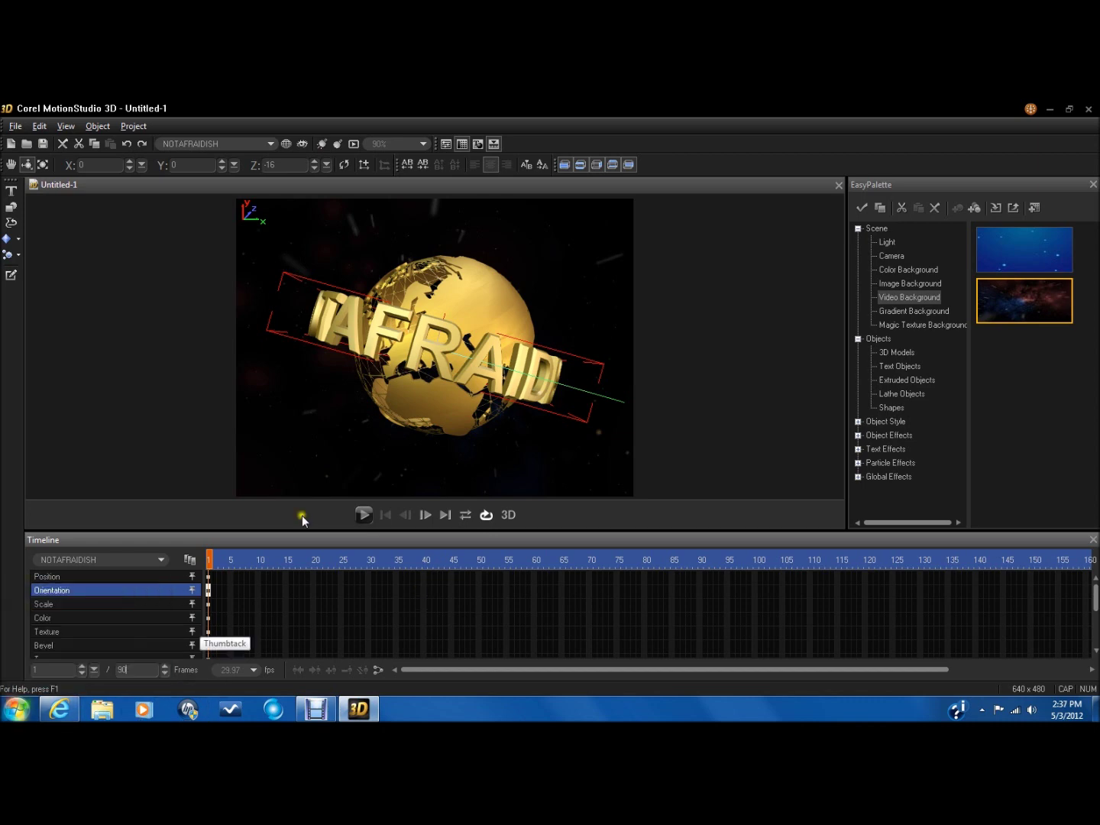
left_click(309, 517)
- Play the 90-frame animation, then stop it back at frame 1
left_click(361, 513)
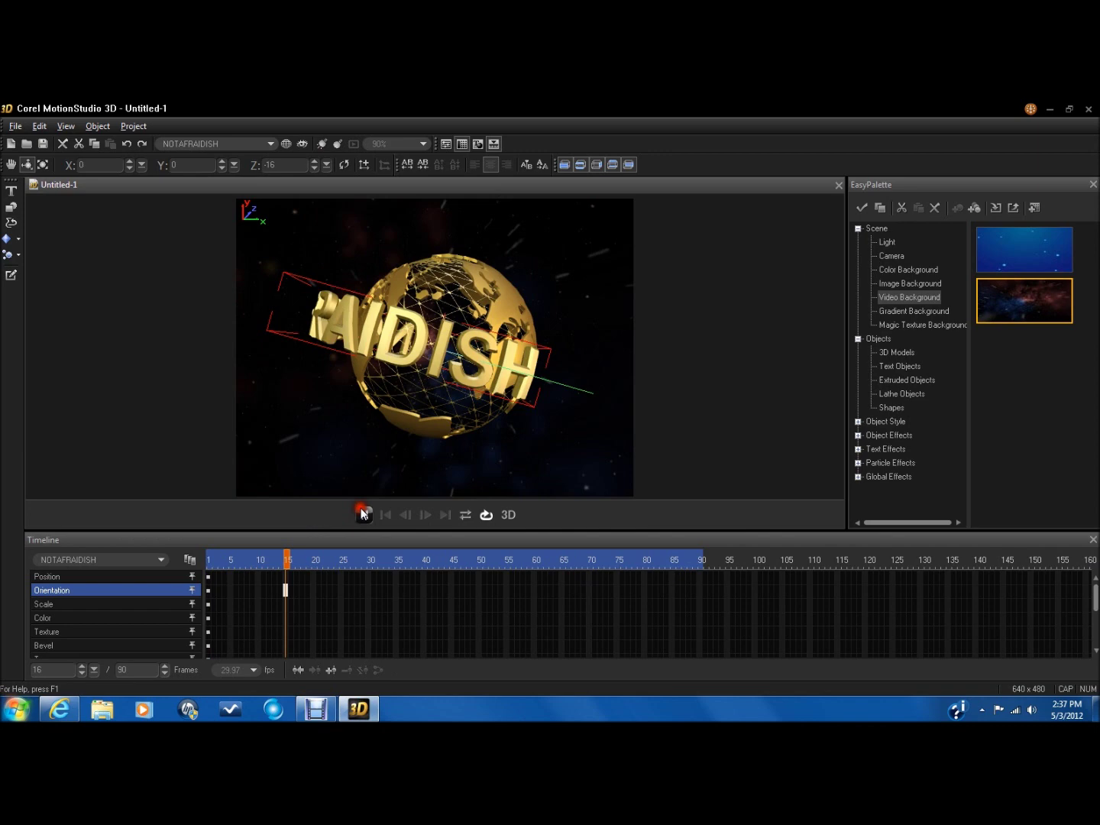
left_click(207, 574)
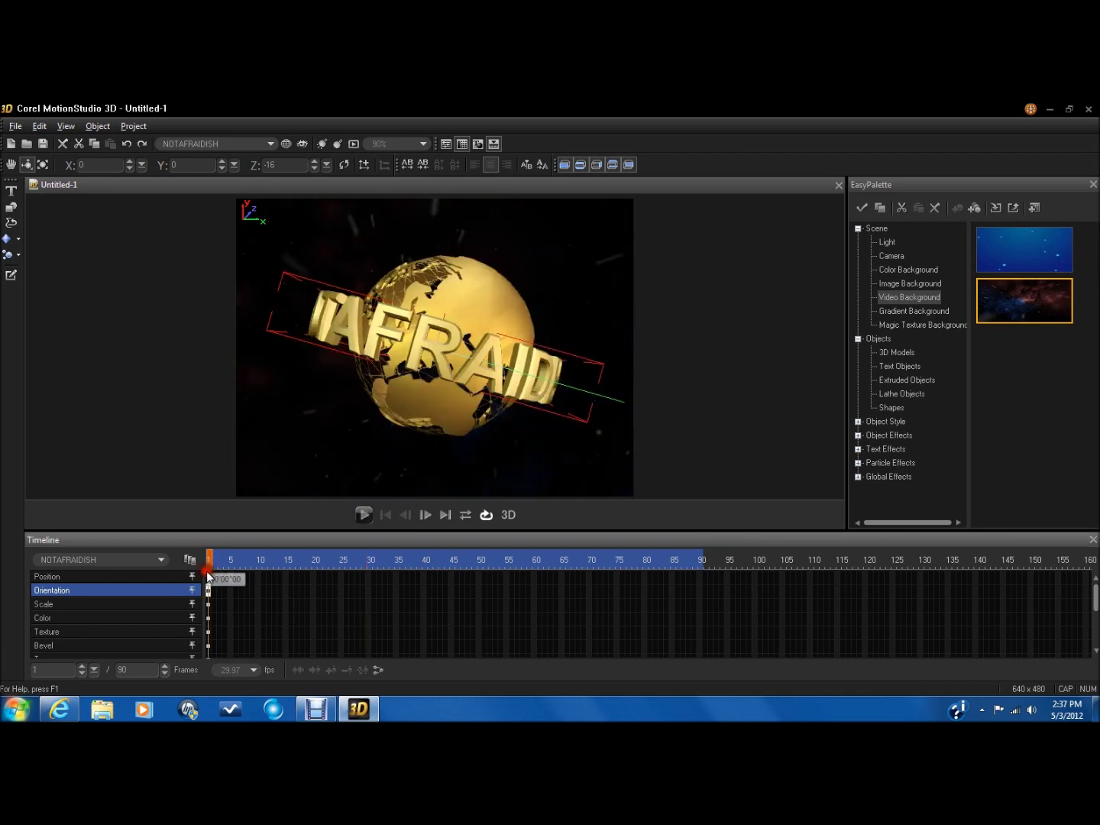